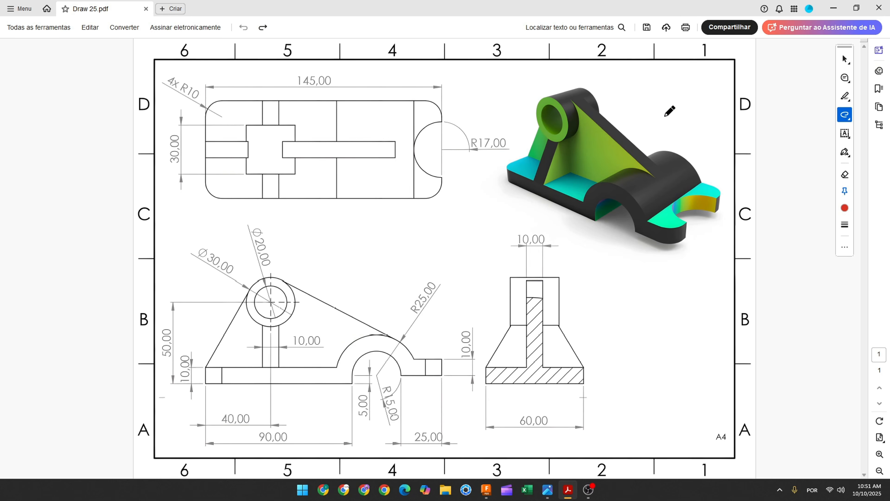
Step: Mark up the drawing in red, tracing the front view's lower profile and striking out the 60,00 and 10,00 dimensions
mouse_move(685, 74)
left_mouse_down()
mouse_move(667, 105)
mouse_move(674, 93)
left_mouse_up()
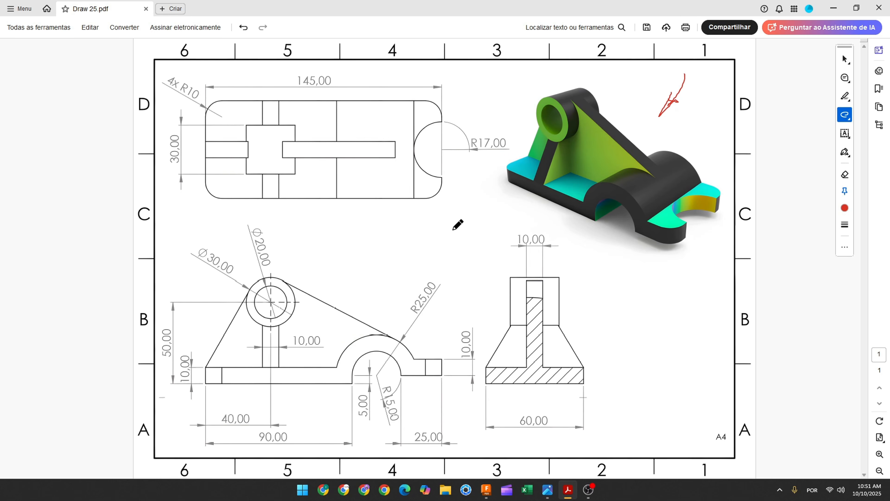
mouse_move(322, 236)
left_mouse_down()
mouse_move(322, 250)
mouse_move(338, 254)
mouse_move(313, 260)
left_mouse_up()
mouse_move(205, 383)
left_mouse_down()
mouse_move(352, 382)
mouse_move(353, 367)
mouse_move(381, 356)
mouse_move(401, 374)
mouse_move(437, 375)
left_mouse_up()
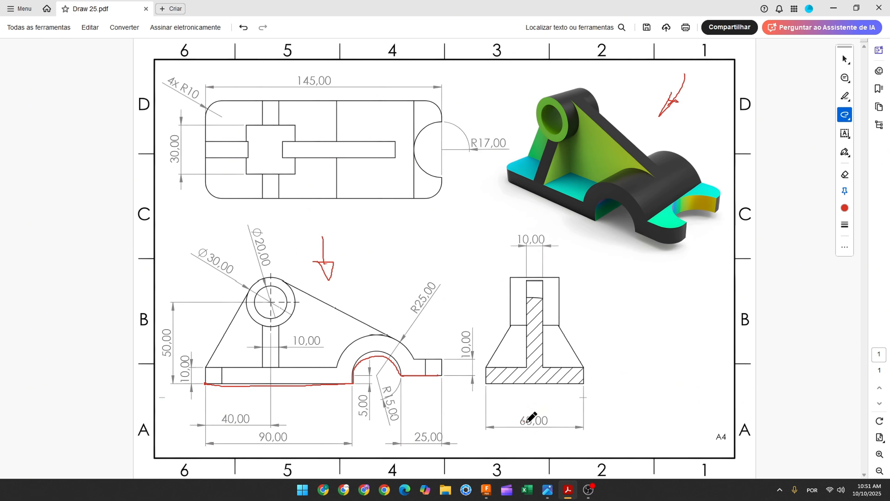
left_click_drag(524, 420, 547, 420)
left_click_drag(466, 330, 466, 358)
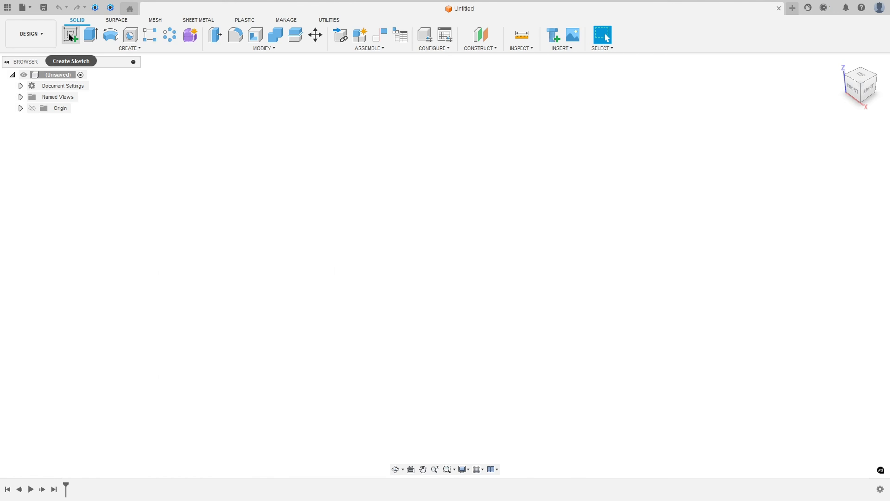
Step: In Fusion, start a sketch on the front plane and draw a 90 mm horizontal line from the origin
left_click(71, 35)
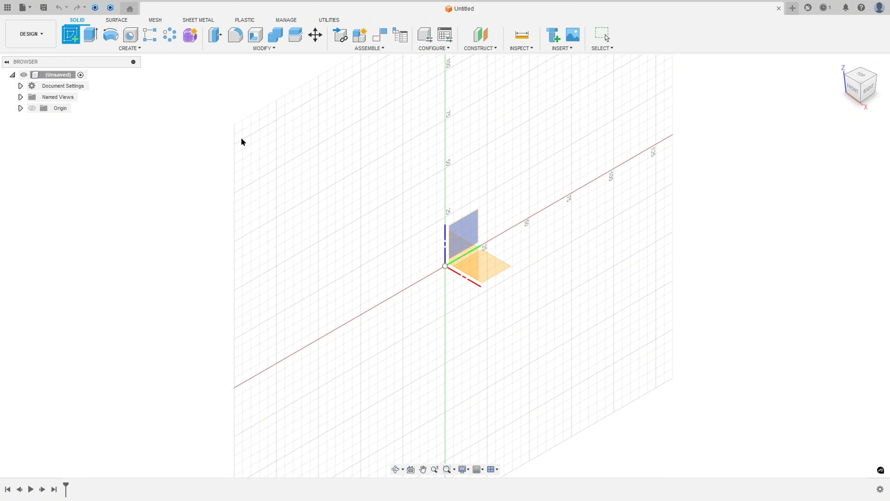
left_click(463, 254)
left_click(70, 35)
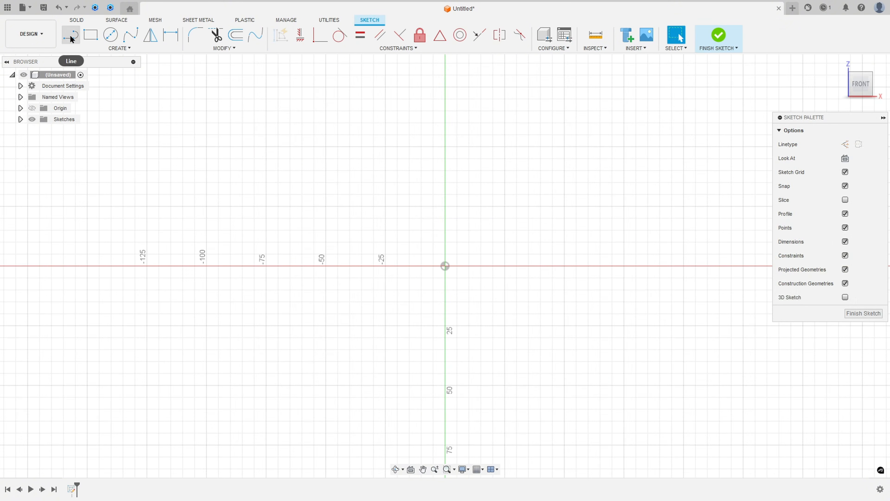
left_click(444, 265)
middle_click_drag(561, 253, 540, 253)
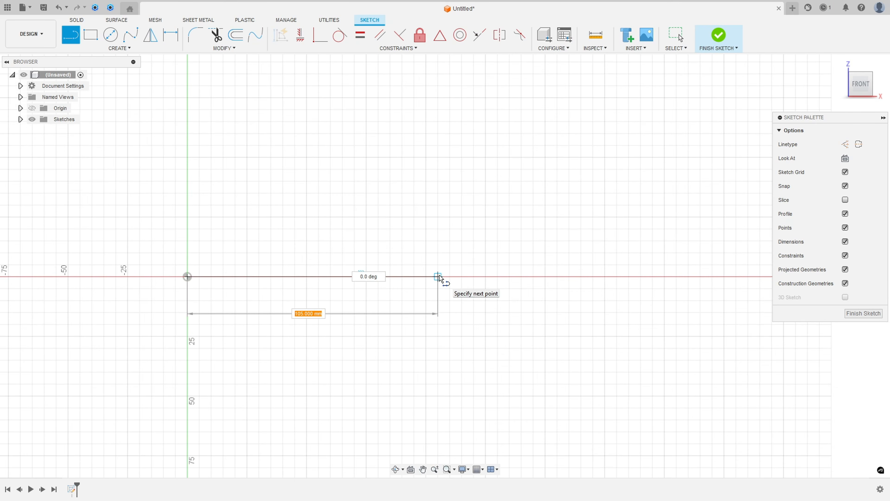
type("90")
key("Return")
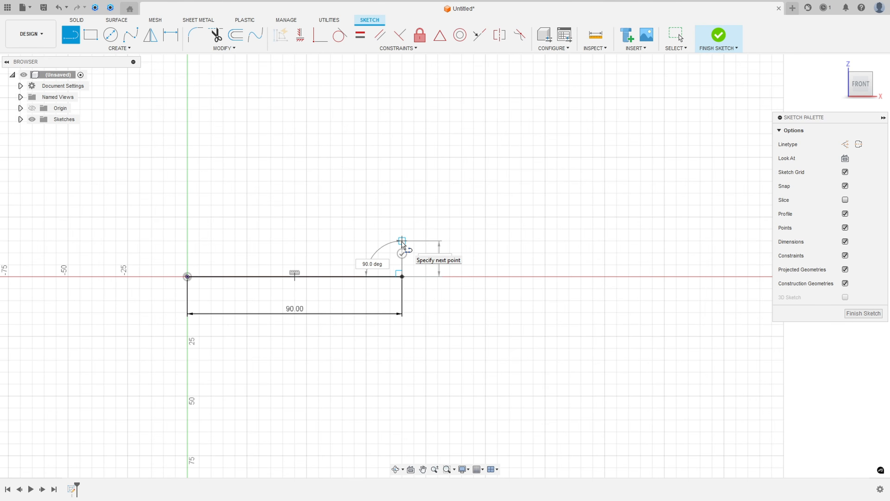
Step: Continue the profile with a 5 mm vertical line, a semicircular arc and a 25 mm horizontal line, and reposition the 5 mm dimension
type("5")
key("Return")
mouse_move(402, 265)
left_mouse_down()
mouse_move(425, 247)
mouse_move(463, 264)
left_mouse_up()
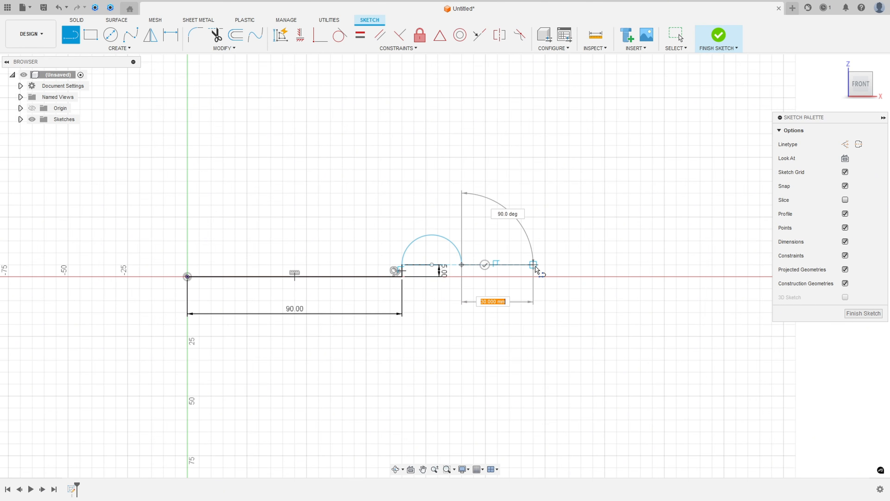
type("25")
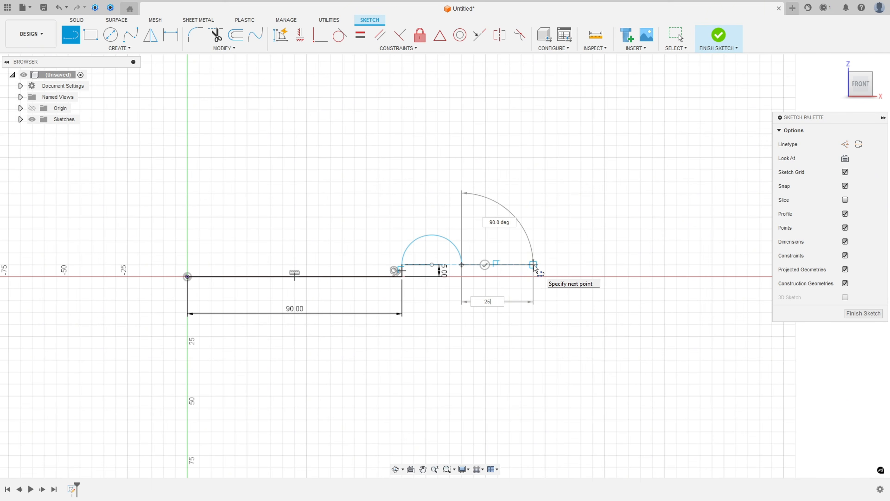
key("Return")
key("Escape")
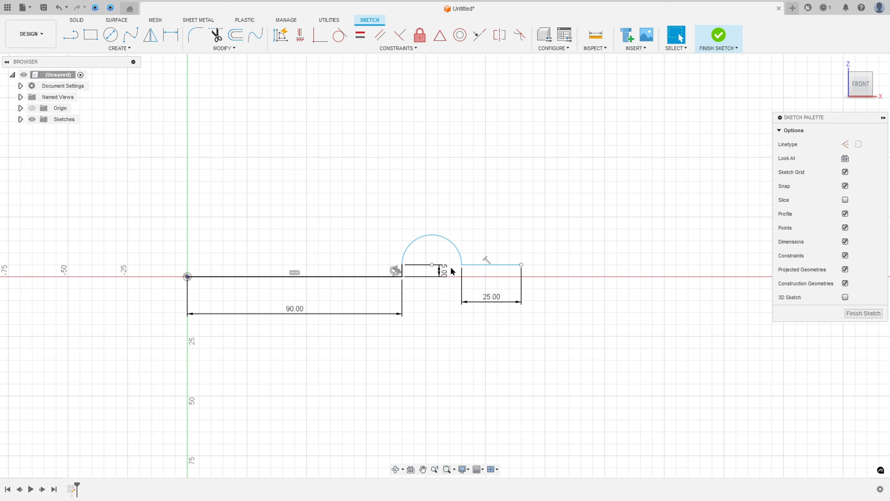
left_click_drag(451, 271, 375, 270)
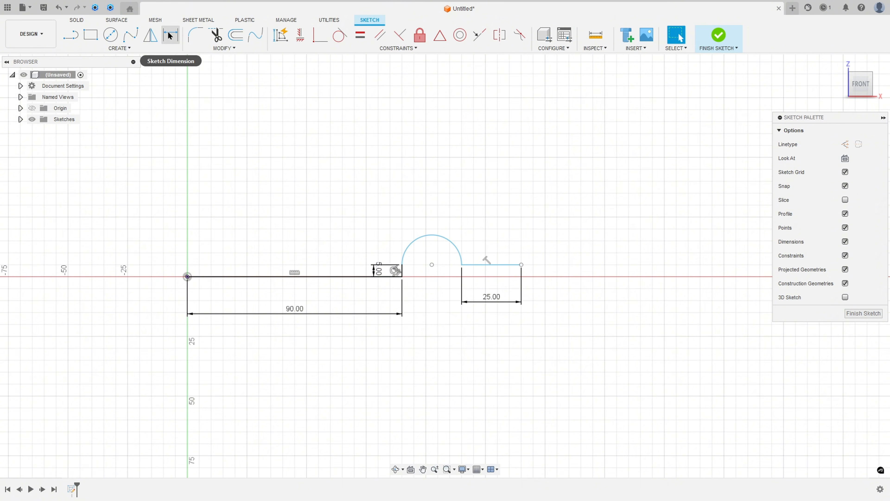
Step: Dimension the profile's arc with a 15 mm radius
left_click(170, 36)
left_click(426, 236)
left_click(396, 205)
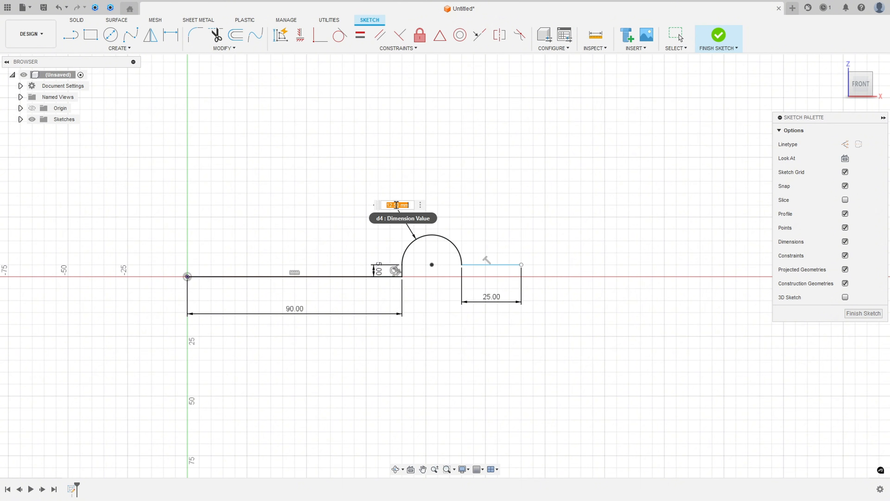
key("Return")
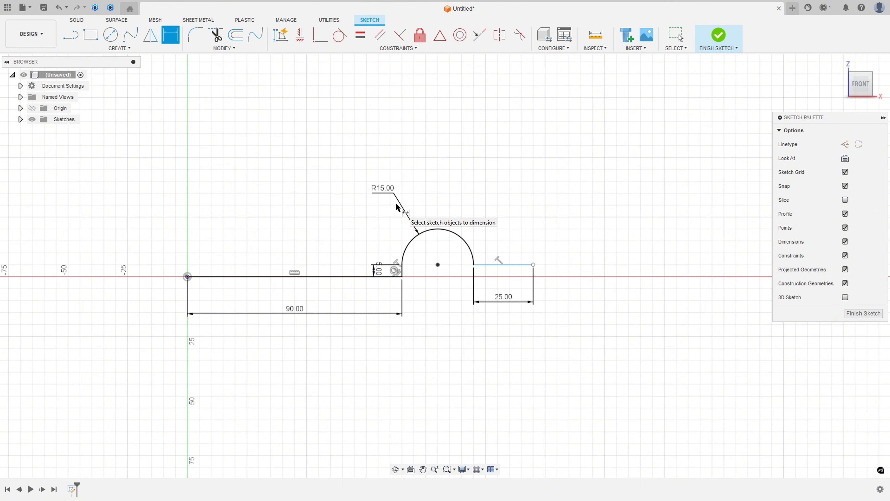
key("Escape")
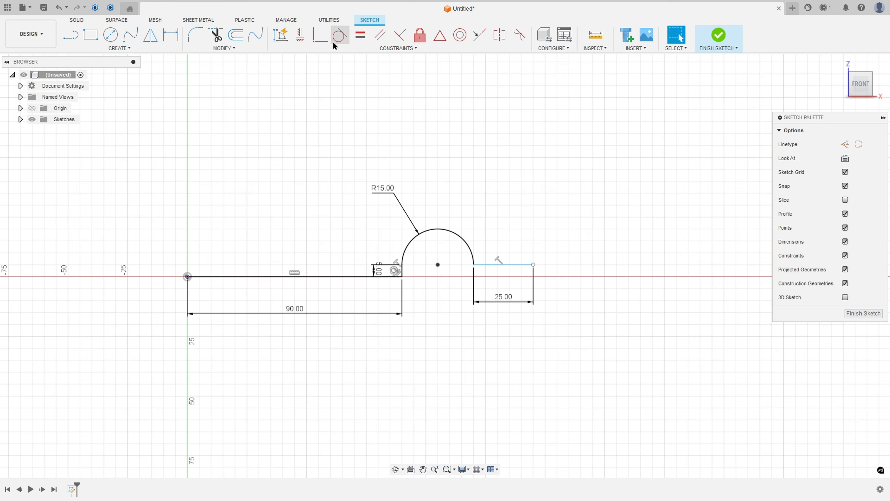
Step: Align the arc's free endpoint horizontally with its centre using a Horizontal/Vertical constraint, and finish the sketch
left_click(300, 34)
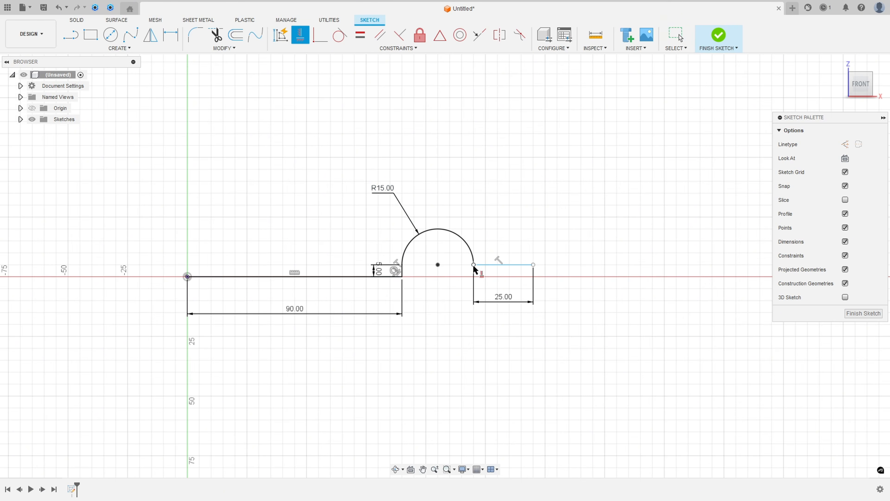
left_click(474, 266)
left_click(437, 266)
key("Escape")
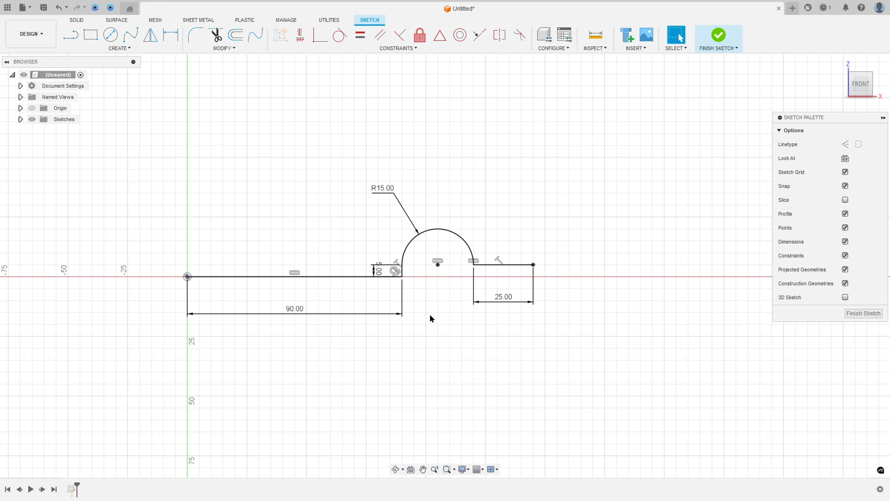
left_click_drag(378, 267, 380, 248)
left_click(718, 35)
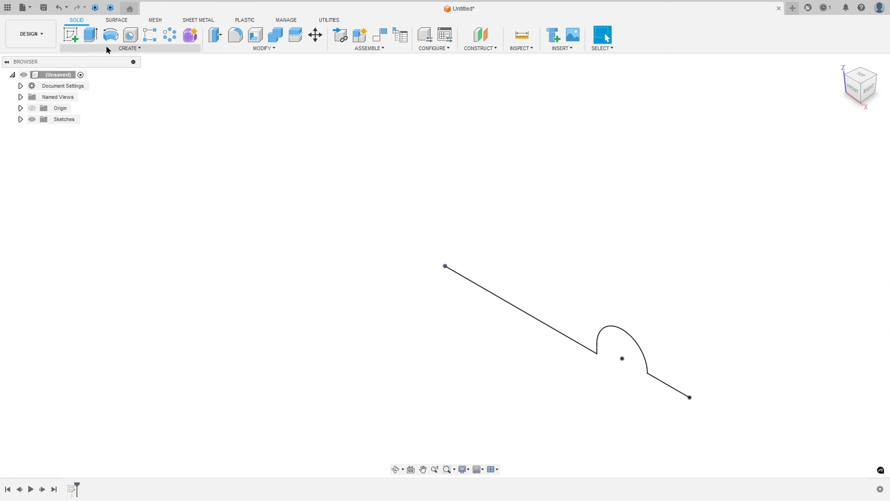
Step: Thin-extrude the open profile chain symmetrically with a whole length of 60 mm and a wall thickness of 10 mm as a new body
left_click(91, 35)
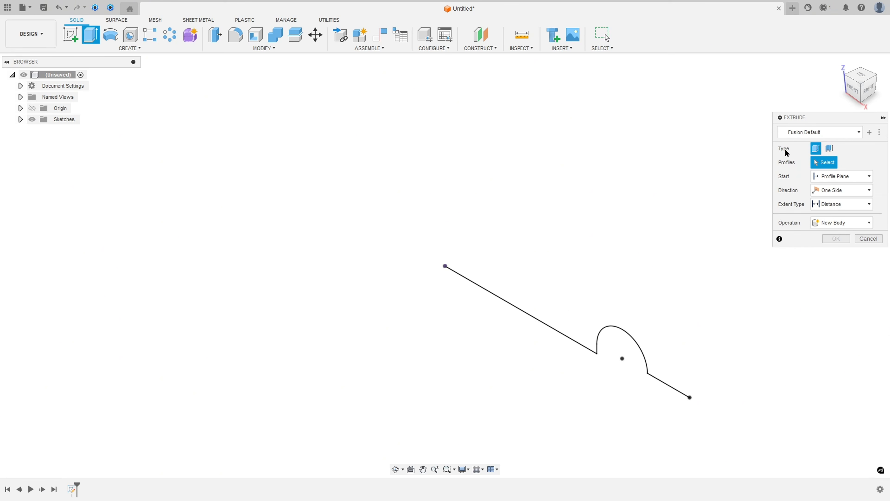
left_click(829, 148)
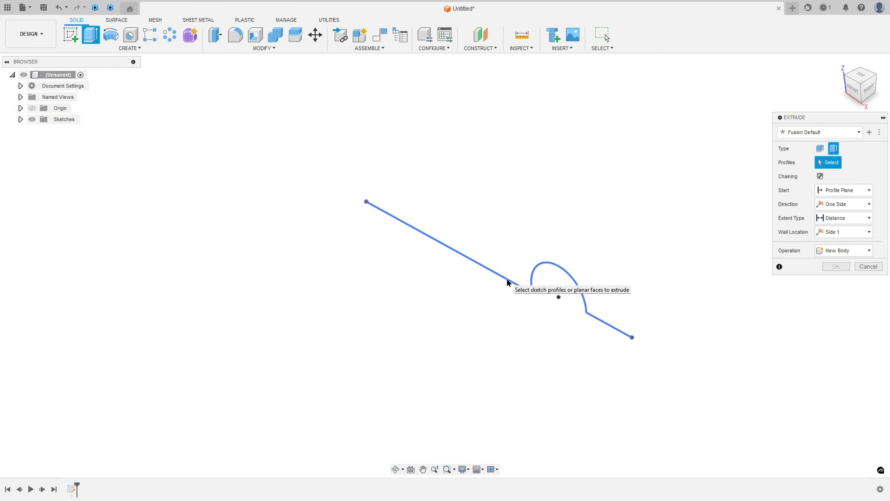
left_click(509, 280)
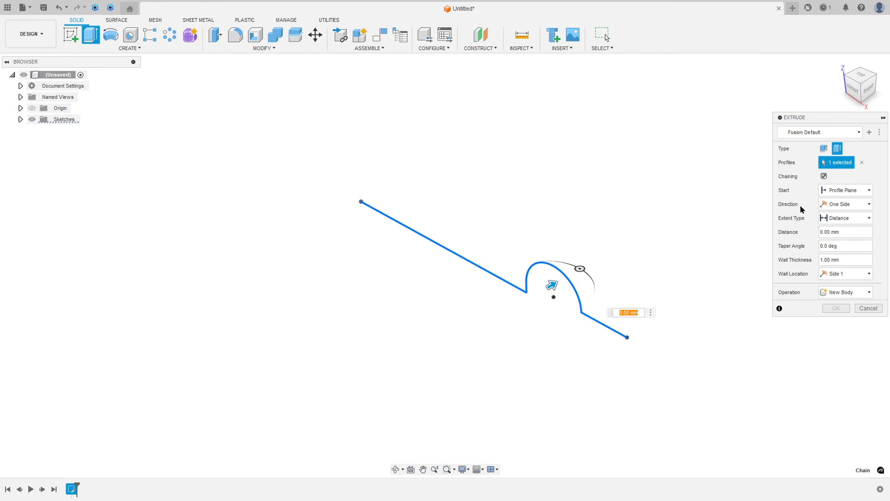
left_click(841, 204)
left_click(842, 235)
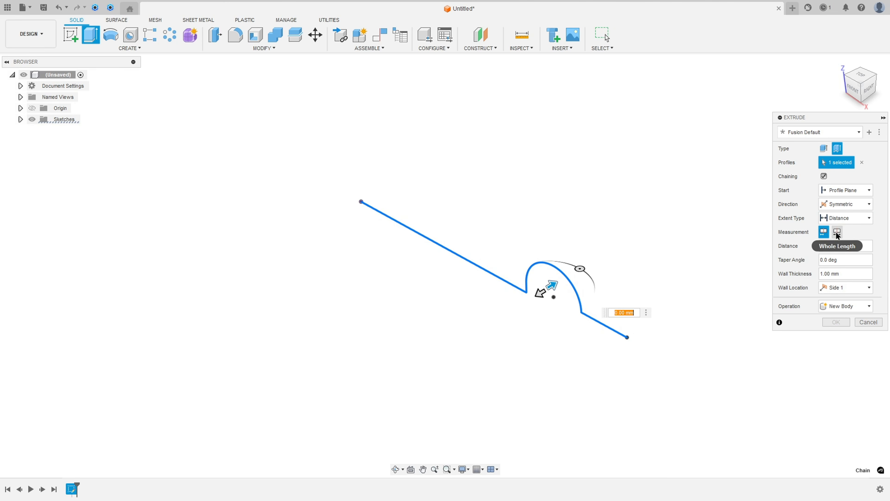
left_click(837, 234)
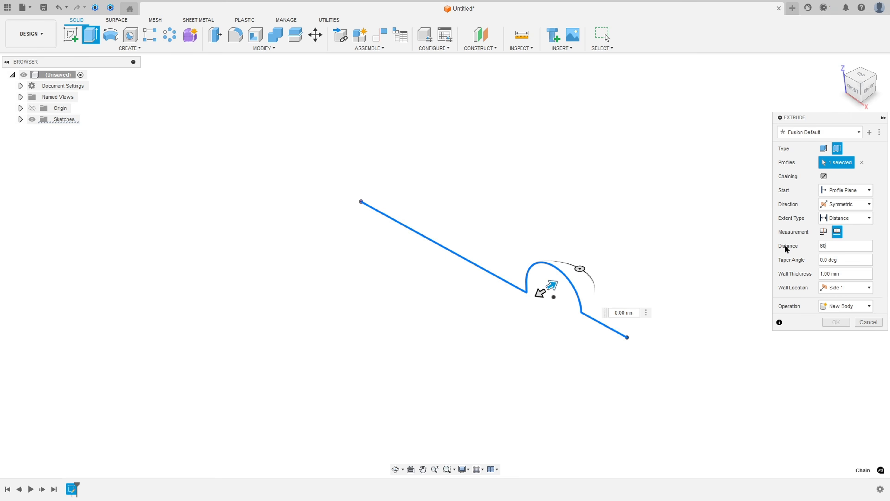
type("60")
key("Return")
left_click_drag(845, 277, 833, 278)
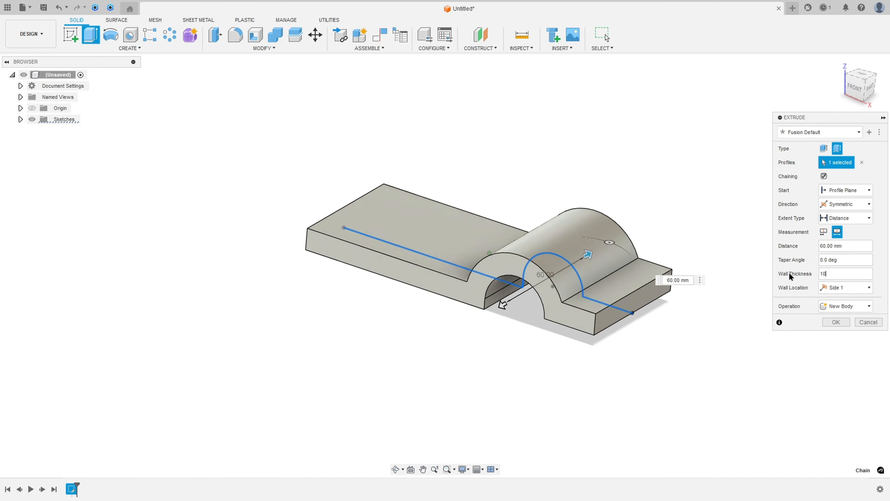
left_click(835, 321)
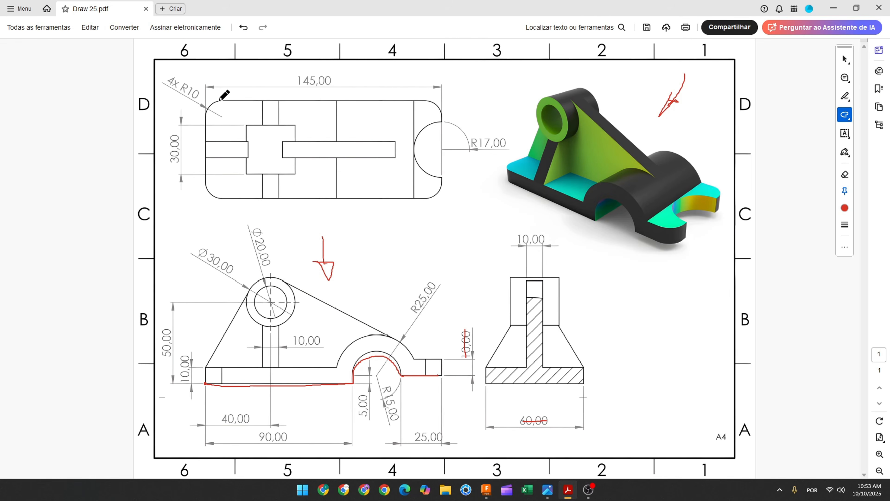
Step: Mark the R10 corner on the PDF drawing and fillet the base's four vertical corner edges in Fusion with a 10 mm radius
left_click_drag(205, 112, 194, 95)
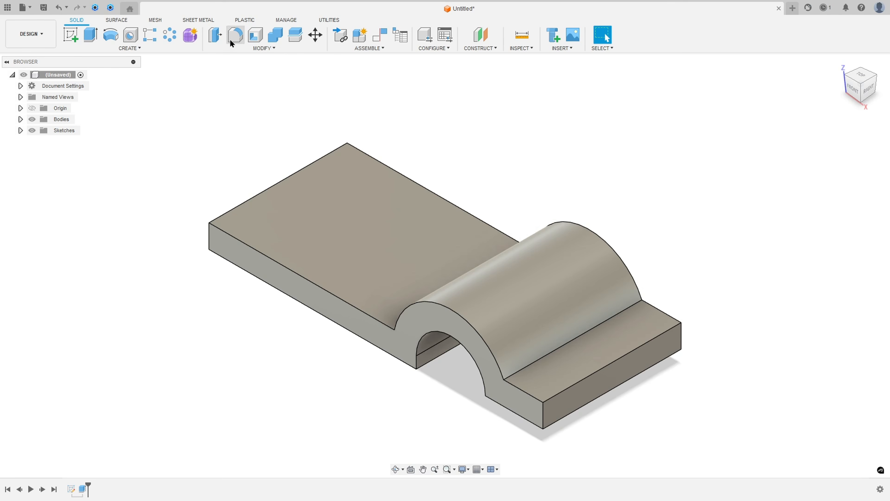
left_click(235, 35)
left_click(542, 417)
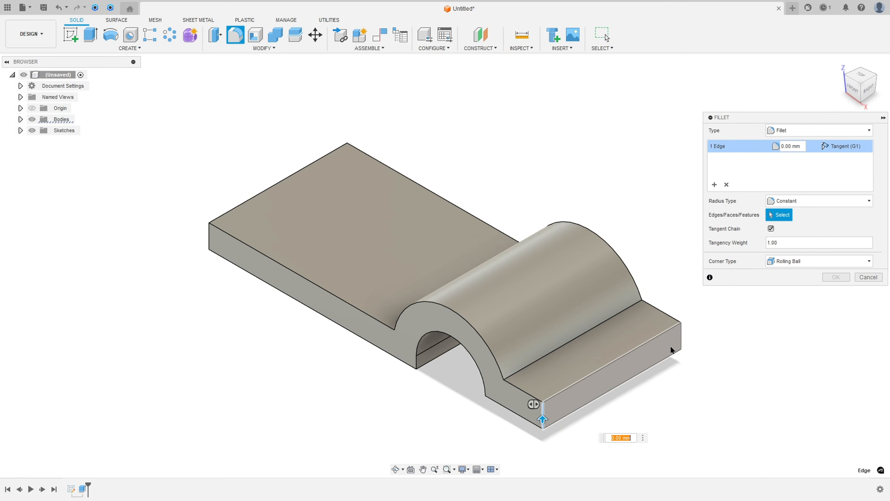
left_click(682, 337)
middle_click_drag(685, 334, 667, 348, "shift")
left_click(676, 336)
left_click(664, 342)
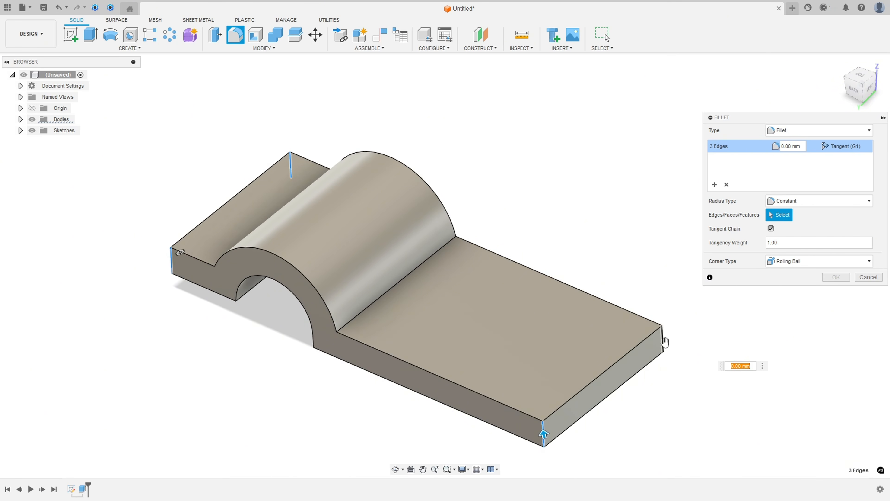
type("10")
key("Return")
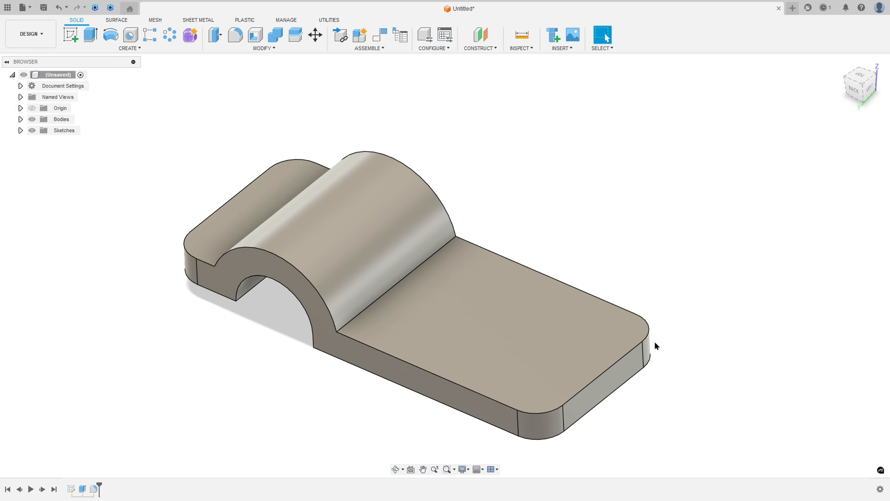
middle_click_drag(654, 341, 651, 346, "shift")
key("F6")
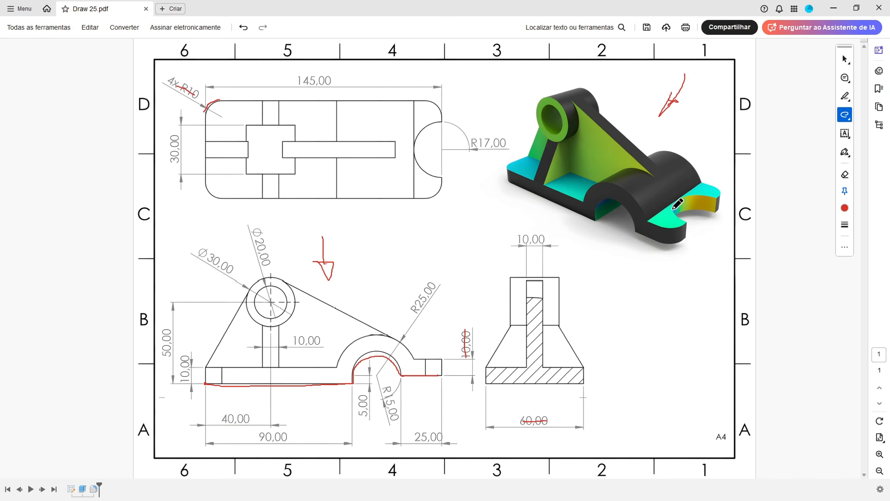
Step: On the PDF drawing, trace the end cutout in the 3D and top views and mark its R17,00 radius
mouse_move(713, 197)
left_mouse_down()
mouse_move(682, 205)
mouse_move(695, 224)
left_mouse_up()
left_click_drag(413, 148, 438, 178)
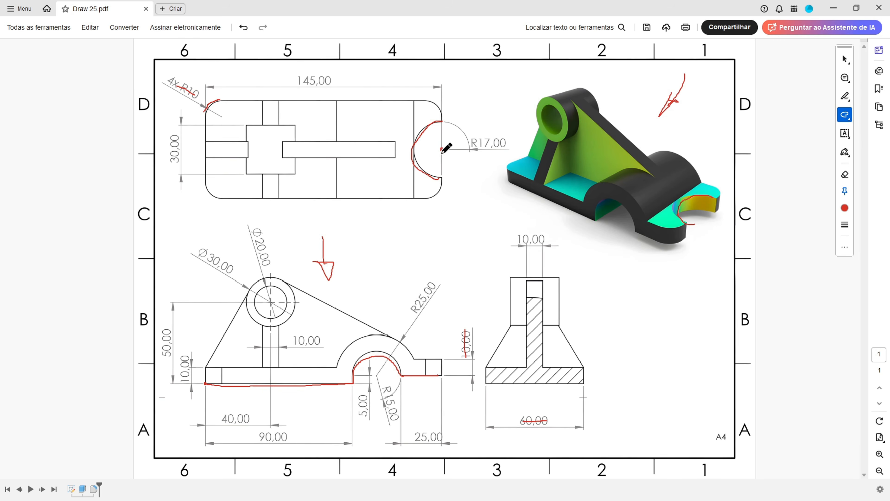
mouse_move(439, 143)
left_mouse_down()
mouse_move(442, 120)
mouse_move(442, 152)
mouse_move(493, 143)
left_mouse_up()
Step: Switch to Fusion, start a sketch on the upper face of the end tab beyond the arch, and project the body's outline into it
key("alt+Tab")
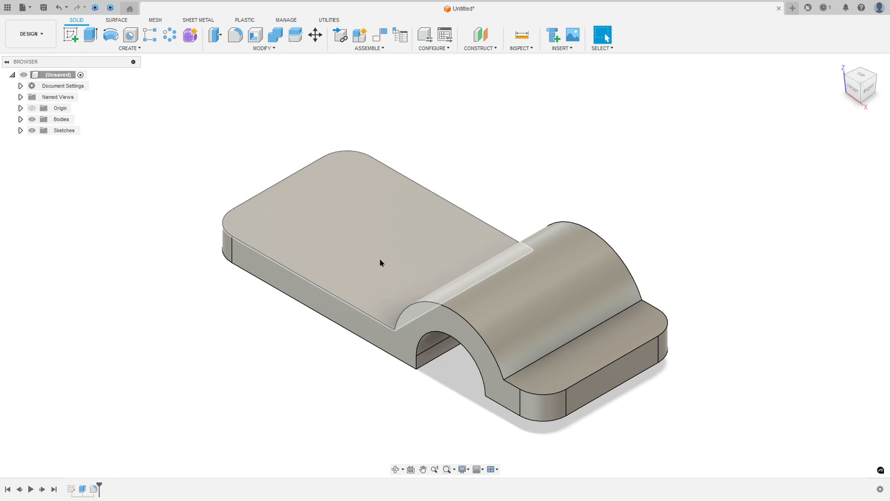
left_click(72, 32)
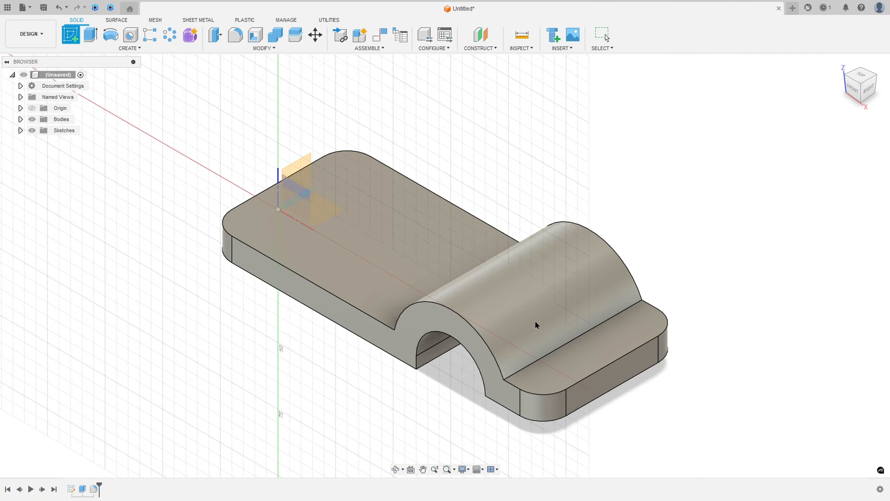
left_click(602, 353)
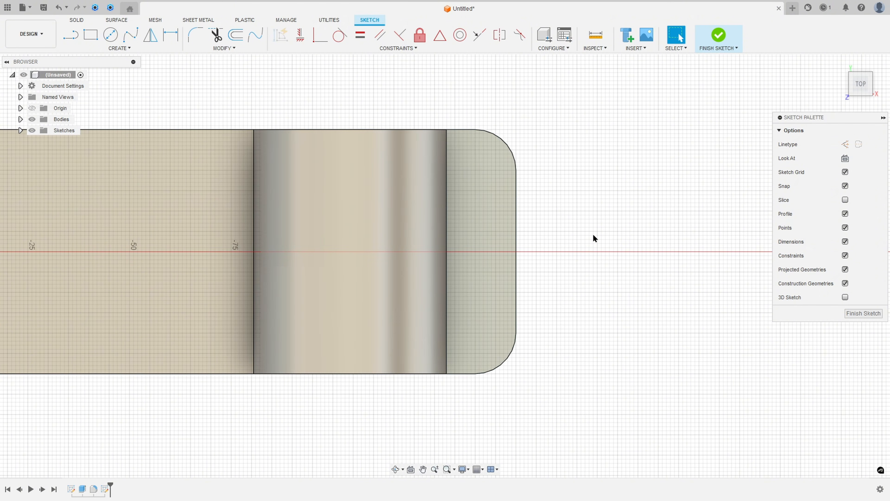
left_click(123, 50)
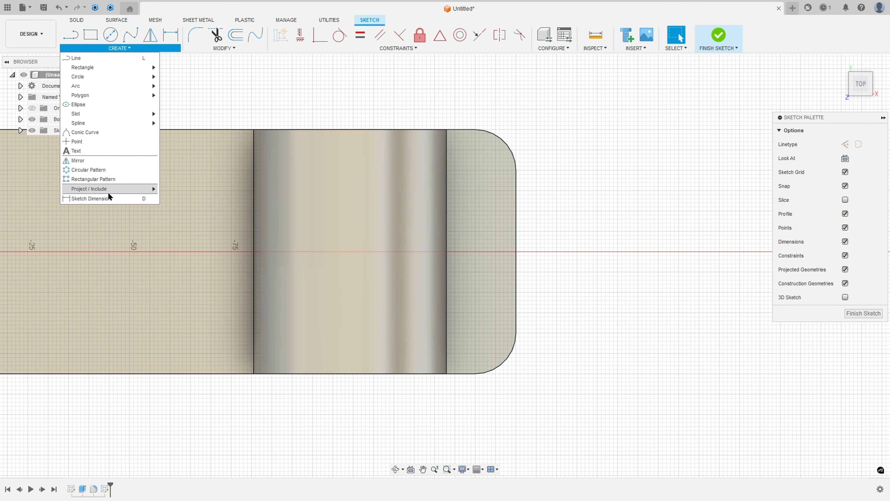
mouse_move(115, 191)
left_click(170, 190)
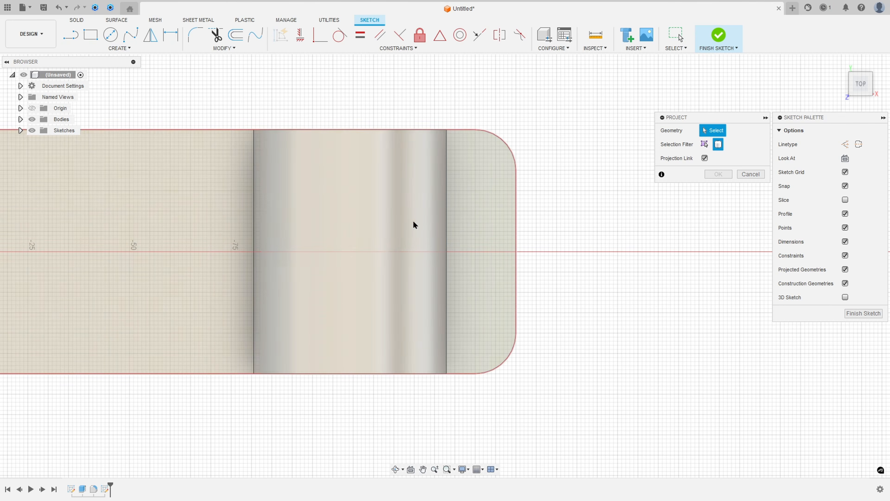
left_click(365, 244)
left_click(717, 175)
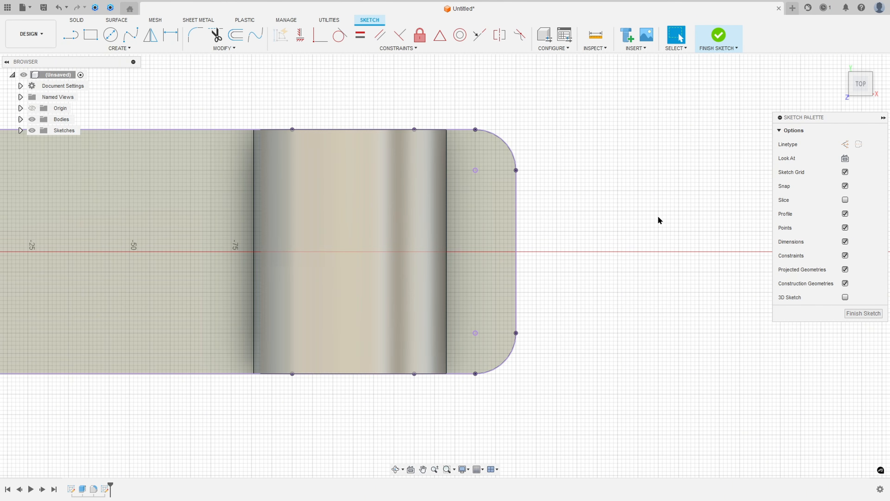
Step: Draw a semicircular centre-point arc of 17 mm radius centred on the midpoint of the tab's end edge, and finish the sketch
left_click(125, 48)
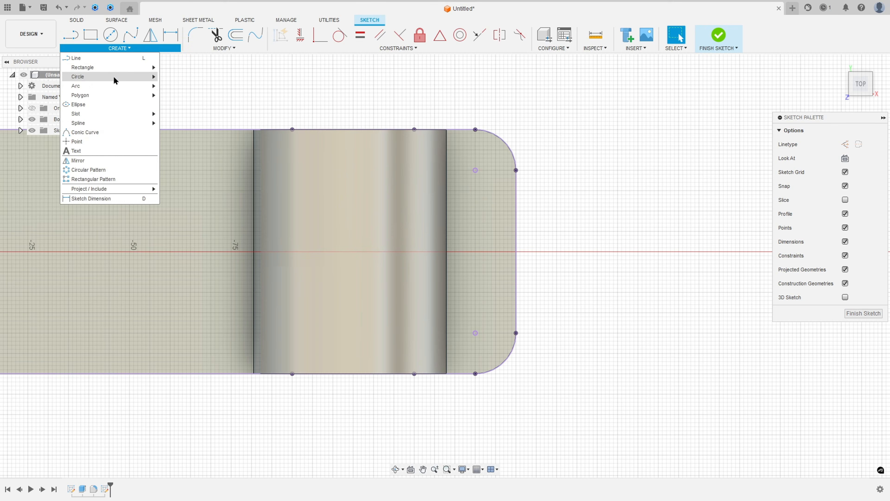
mouse_move(147, 89)
left_click(180, 95)
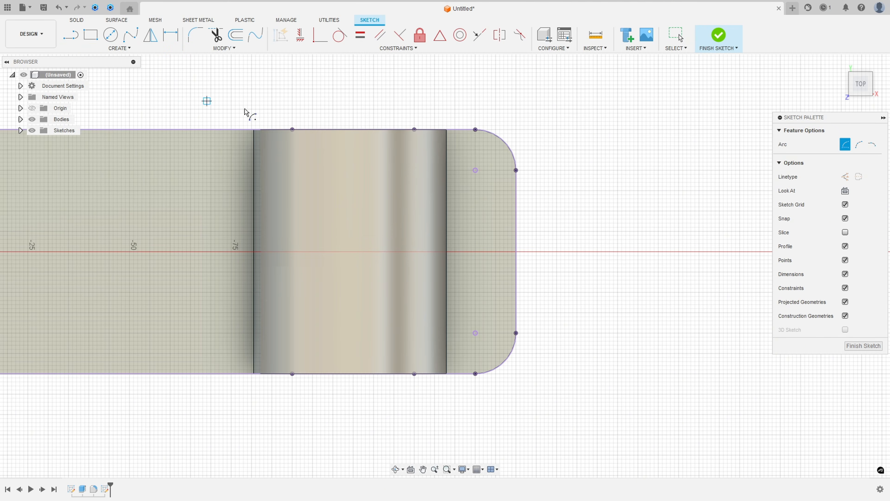
left_click(518, 253)
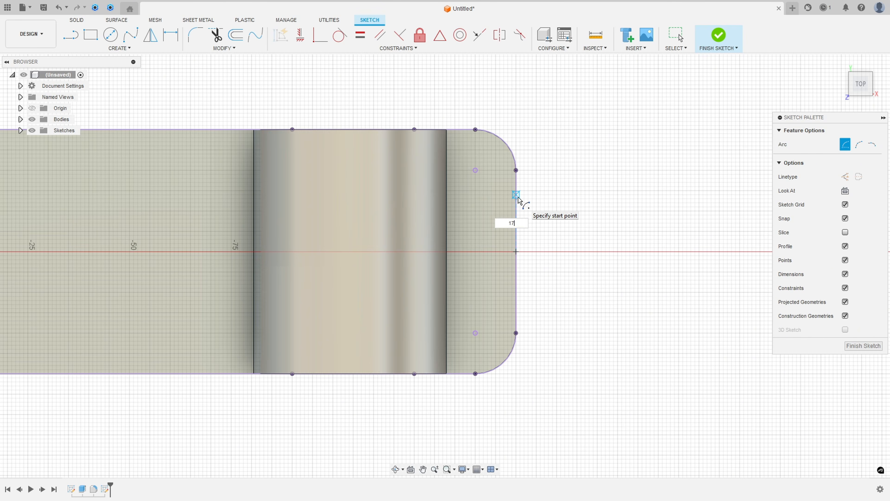
type("17")
left_click(517, 184)
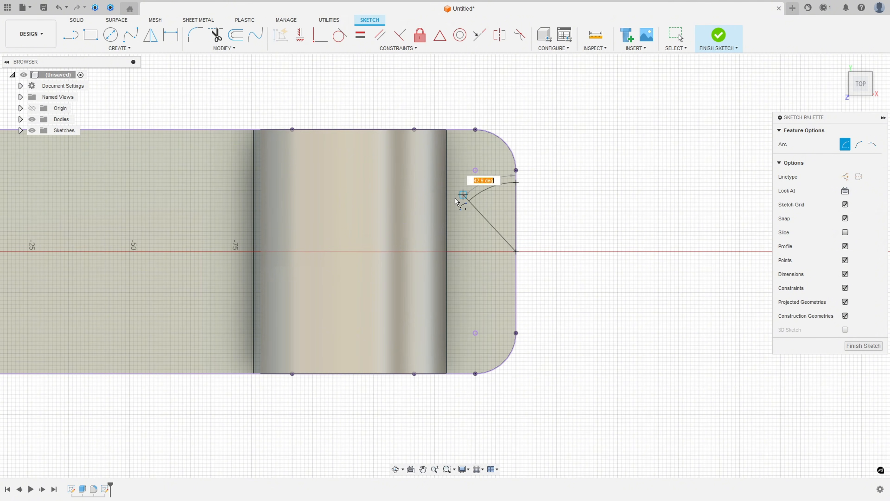
left_click(517, 322)
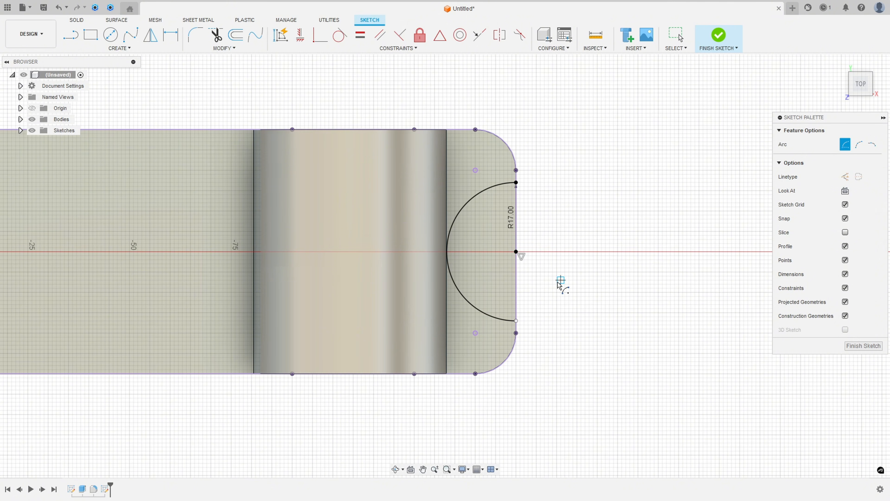
key("Escape")
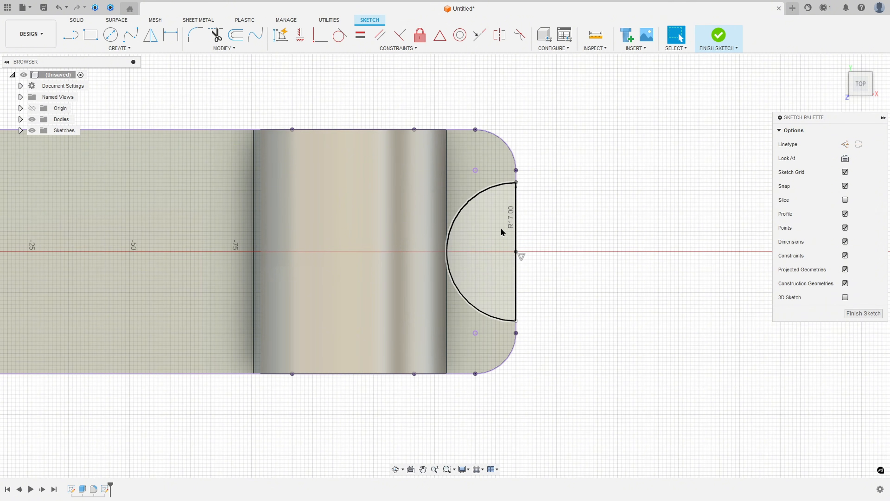
left_click(718, 37)
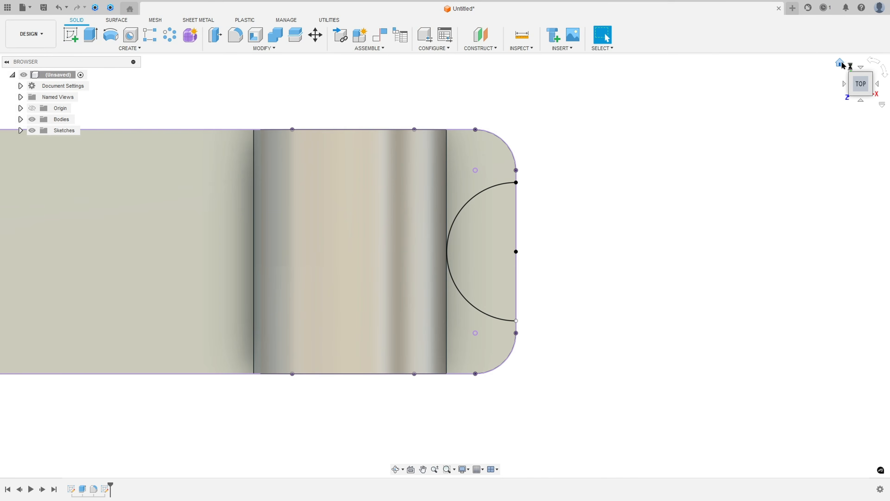
Step: Extrude the semicircular profile downward as a cut with extent All through the end tab
left_click(843, 64)
left_click(90, 34)
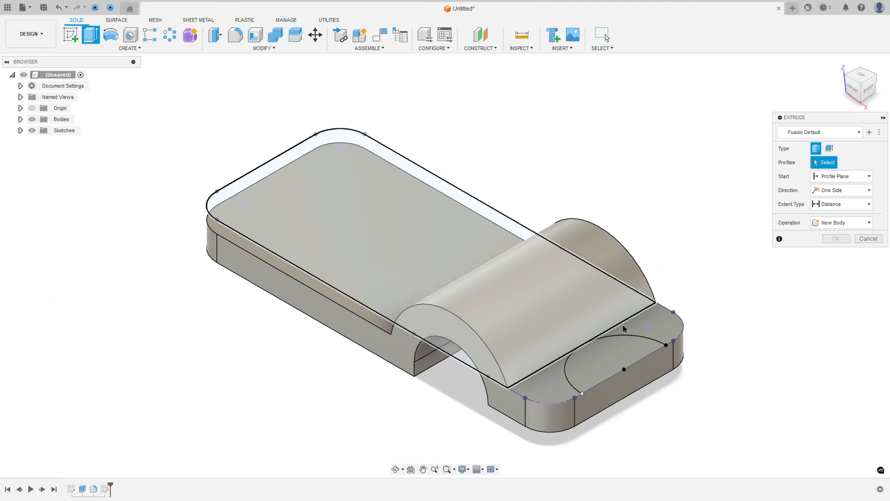
left_click(626, 358)
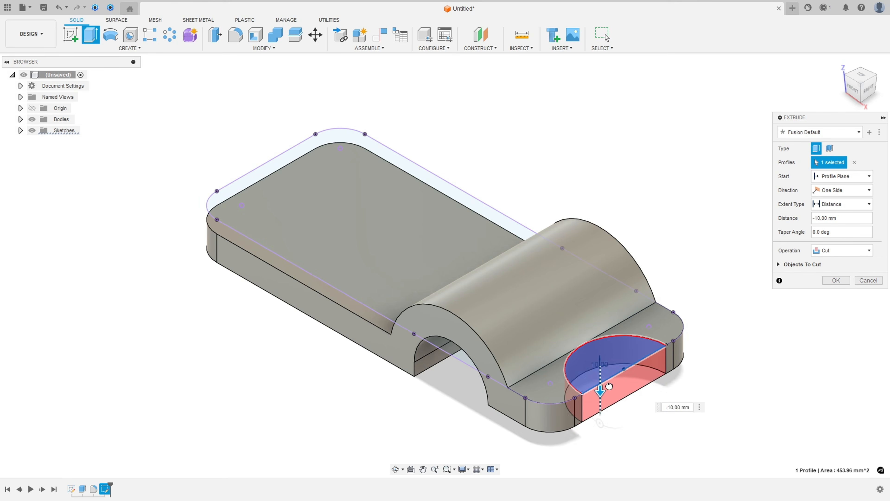
left_click_drag(609, 386, 600, 419)
left_click(837, 207)
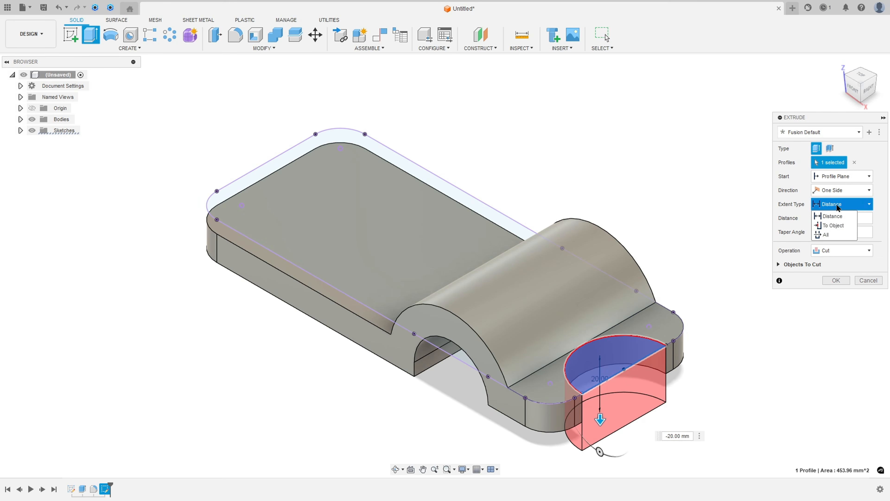
left_click(827, 234)
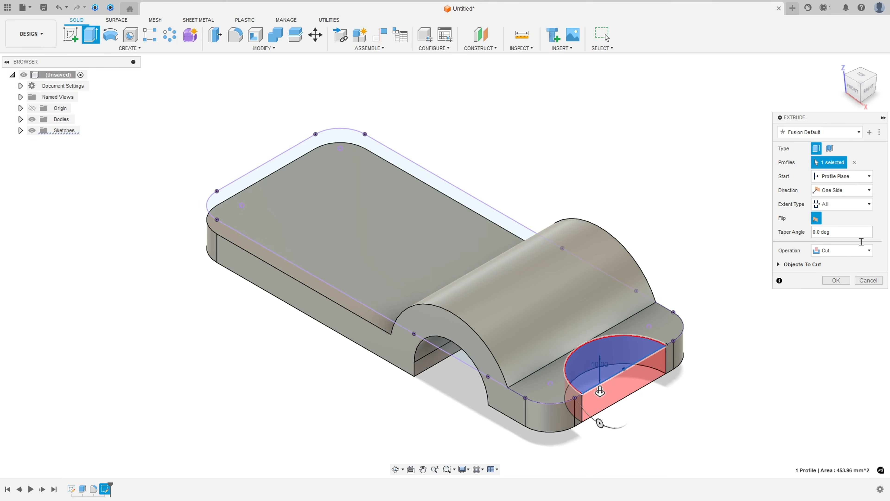
left_click(816, 218)
left_click(816, 218)
left_click(836, 280)
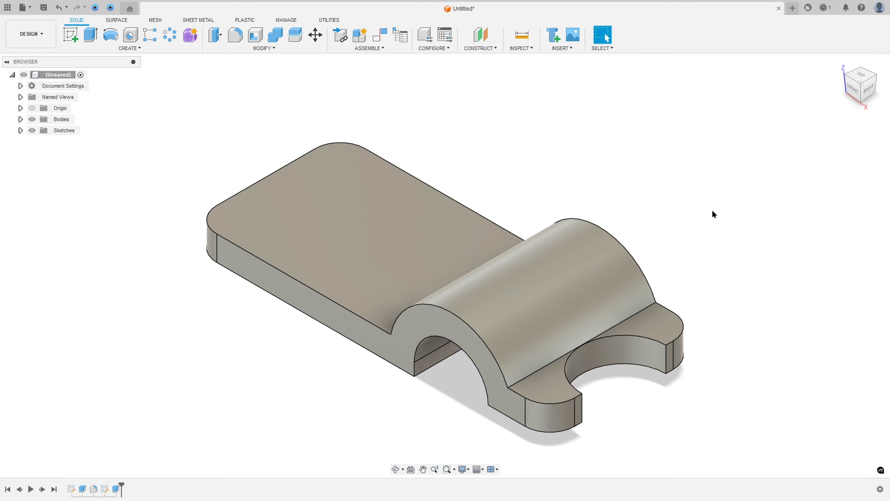
middle_click_drag(706, 211, 663, 216, "shift")
Step: On the PDF drawing, trace the boss circle in the front view and strike through the 50,00, 40,00, Ø20,00 and Ø30,00 dimensions
key("alt+Tab")
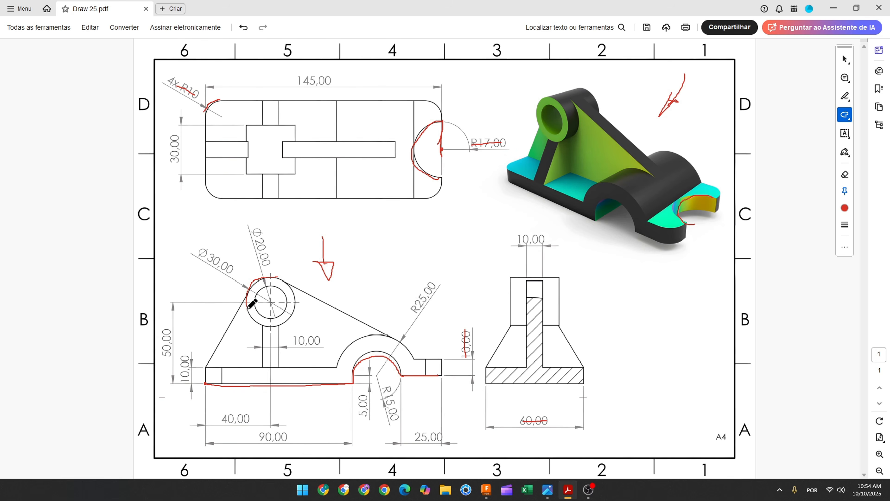
mouse_move(248, 308)
left_mouse_down()
mouse_move(255, 319)
mouse_move(287, 321)
mouse_move(296, 297)
mouse_move(275, 280)
left_mouse_up()
left_click_drag(165, 330, 165, 360)
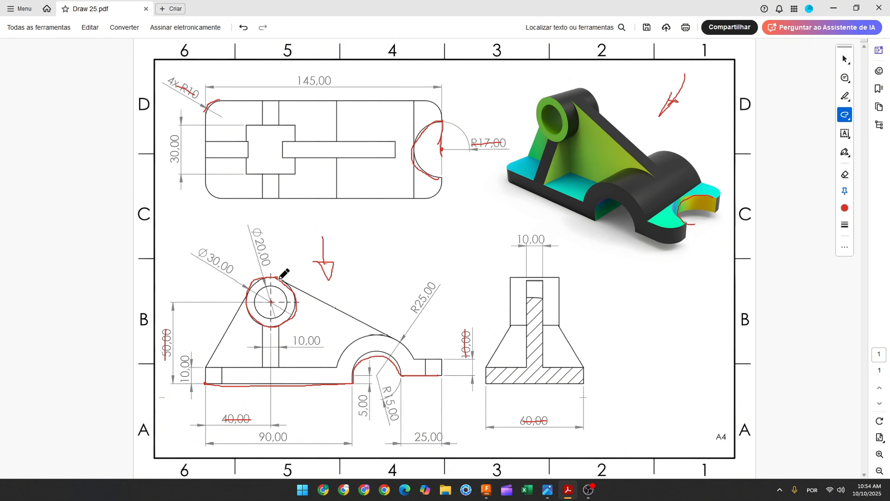
left_click_drag(259, 239, 267, 259)
left_click_drag(196, 252, 227, 262)
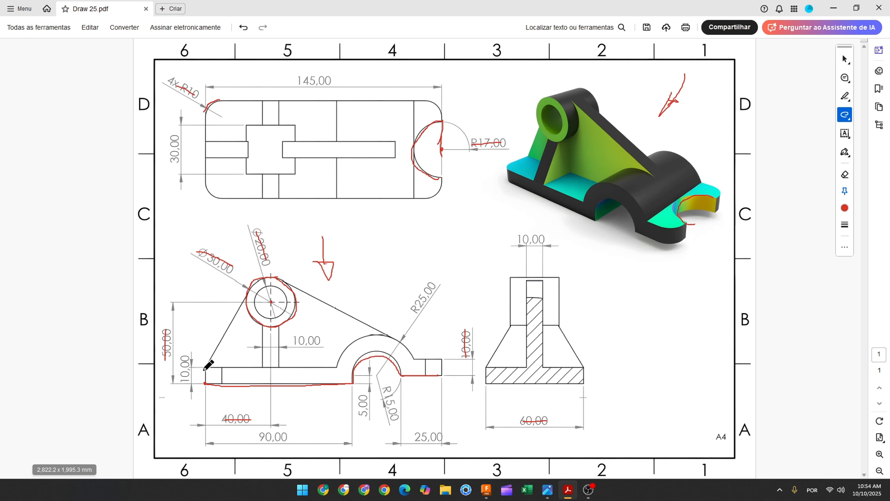
Step: Trace the rib's two slanted edges in the front view, from the base to the boss and from the boss to the arch
left_click_drag(205, 367, 216, 350)
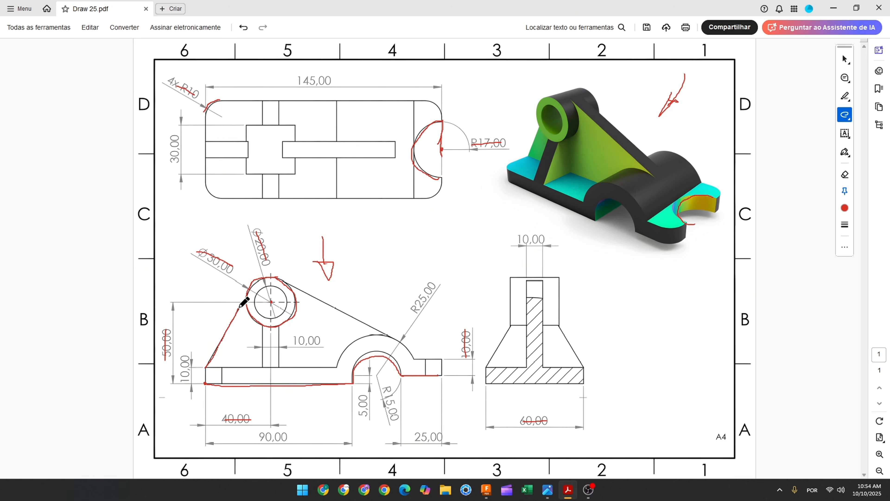
left_click_drag(240, 308, 245, 298)
left_click_drag(277, 277, 339, 304)
left_click_drag(282, 278, 396, 337)
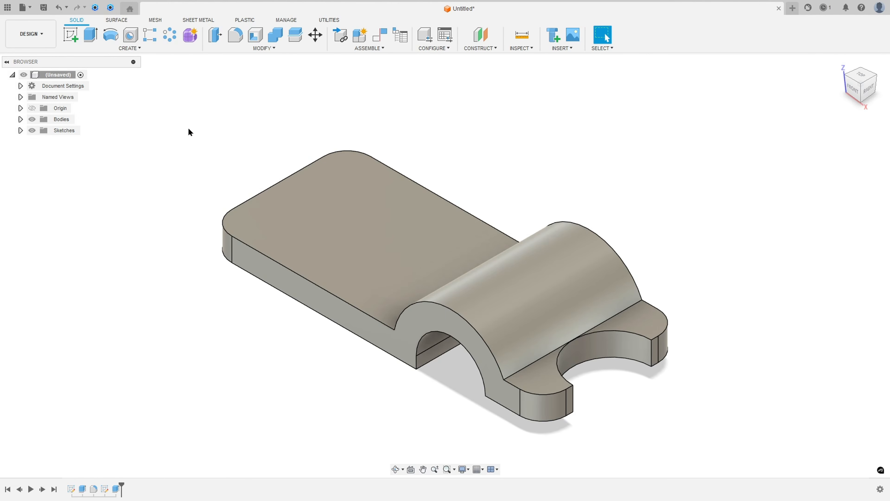
Step: In Fusion, start a sketch on the front XZ plane and draw a 30 mm diameter circle about 50 mm above the origin
left_click(67, 33)
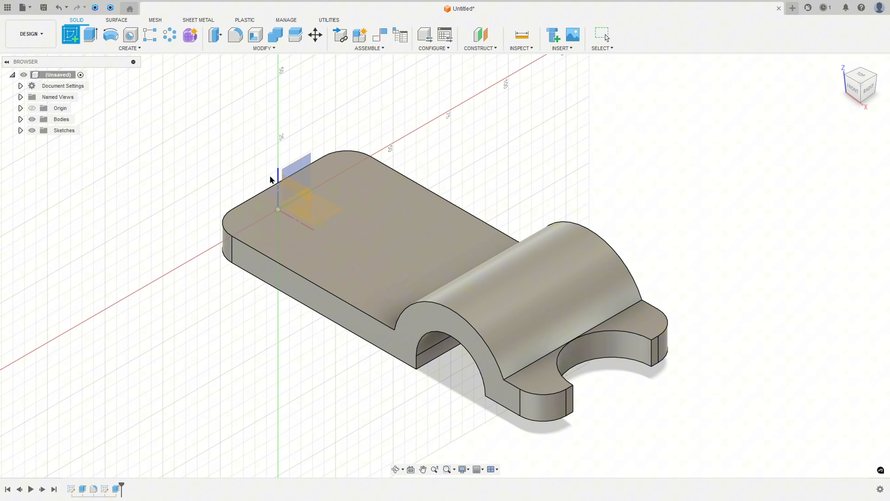
left_click(297, 188)
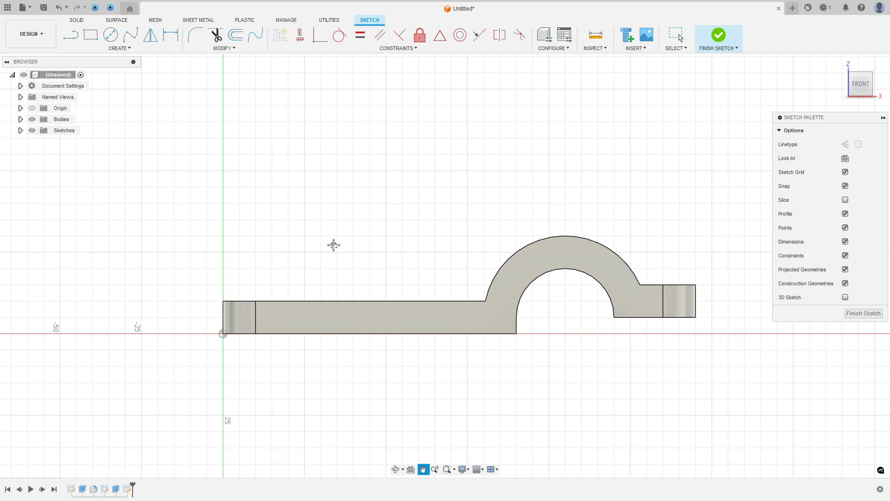
left_click(110, 34)
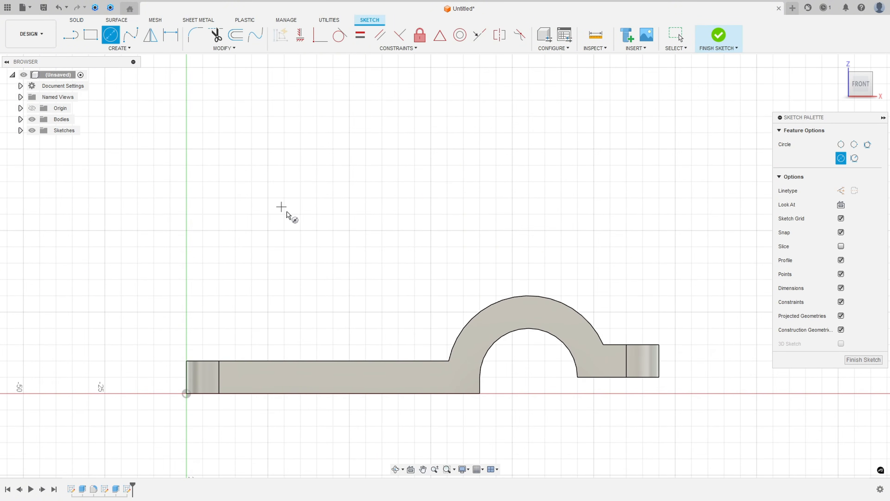
left_click(300, 230)
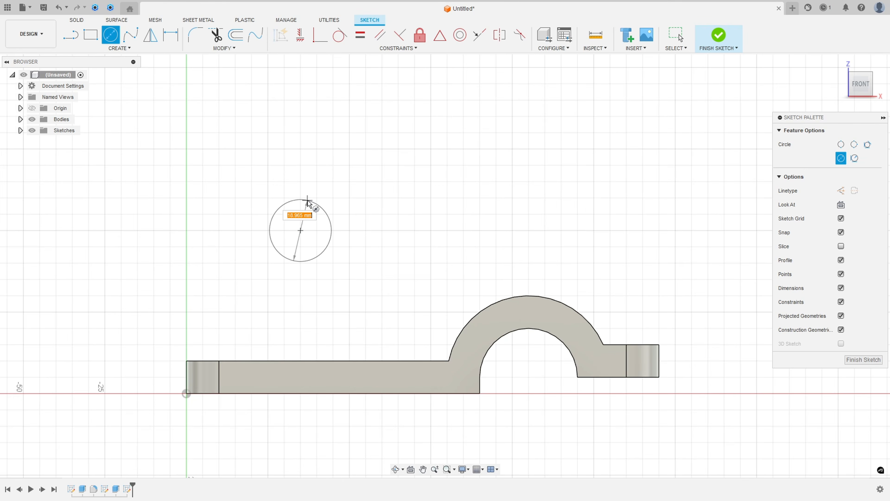
type("30")
key("Return")
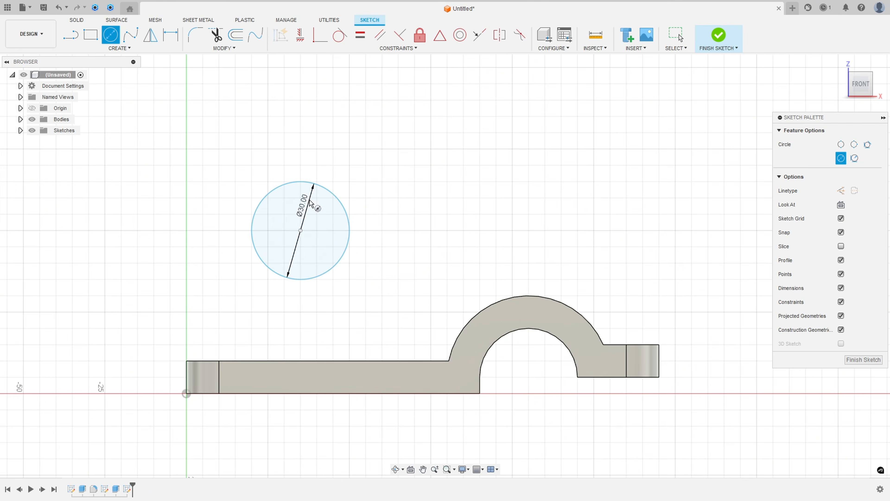
Step: Draw a concentric 20 mm diameter circle and move both diameter dimensions outside the circles
left_click(300, 231)
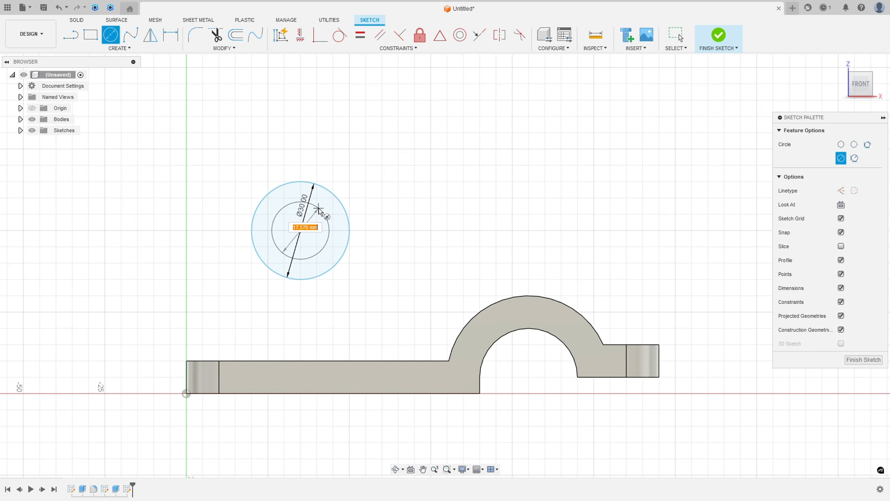
type("20")
key("Return")
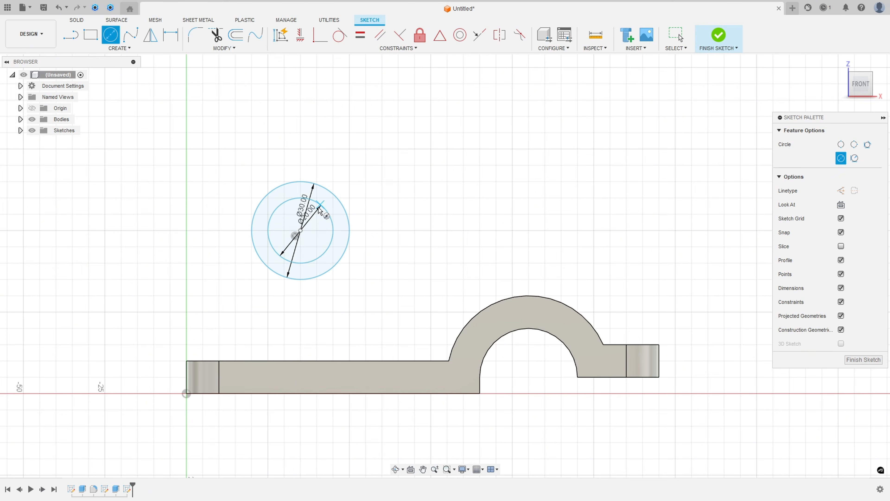
key("Escape")
left_click_drag(312, 219, 407, 181)
left_click_drag(303, 200, 342, 167)
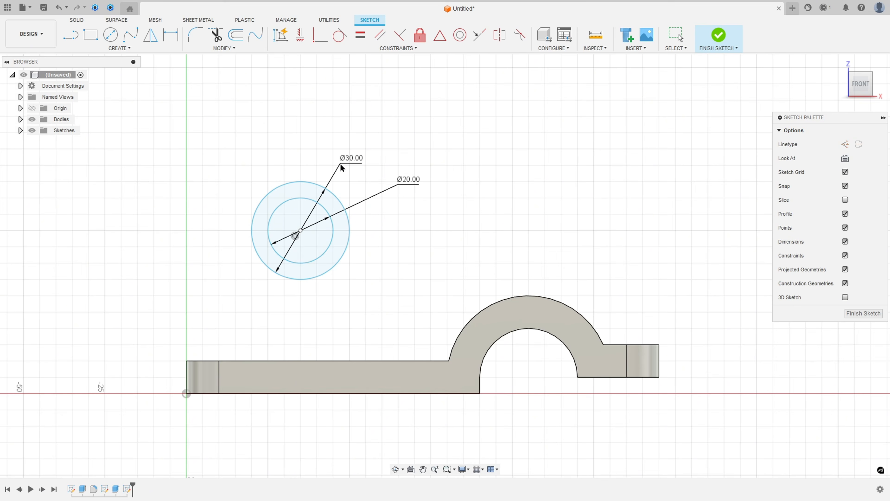
Step: Dimension the horizontal distance from the origin to the circles' centre as 40 mm
left_click(170, 35)
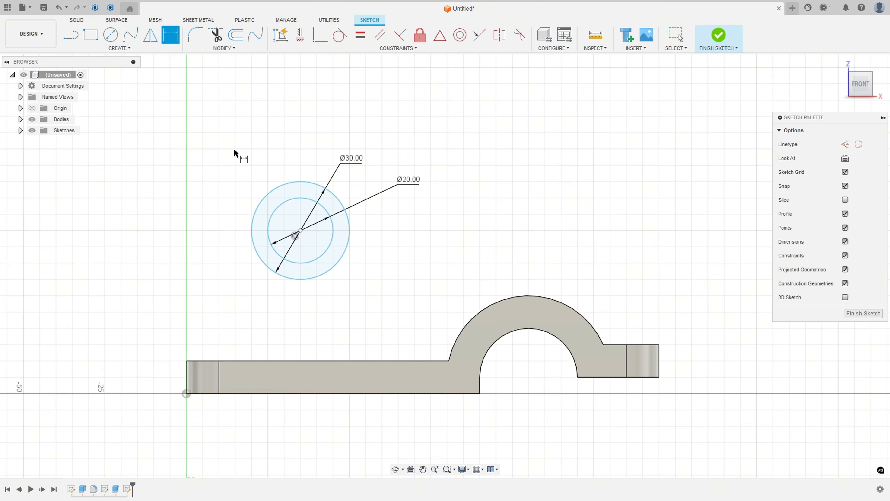
left_click(300, 230)
left_click(186, 394)
left_click(260, 426)
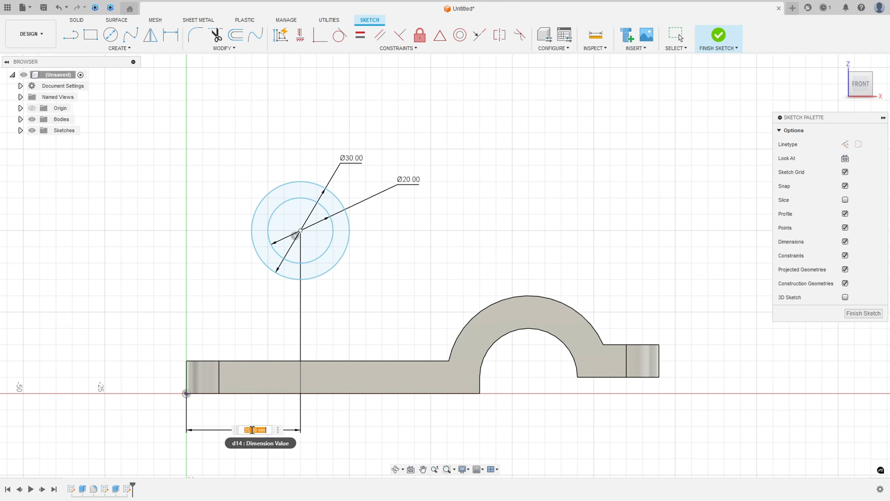
type("40")
key("Return")
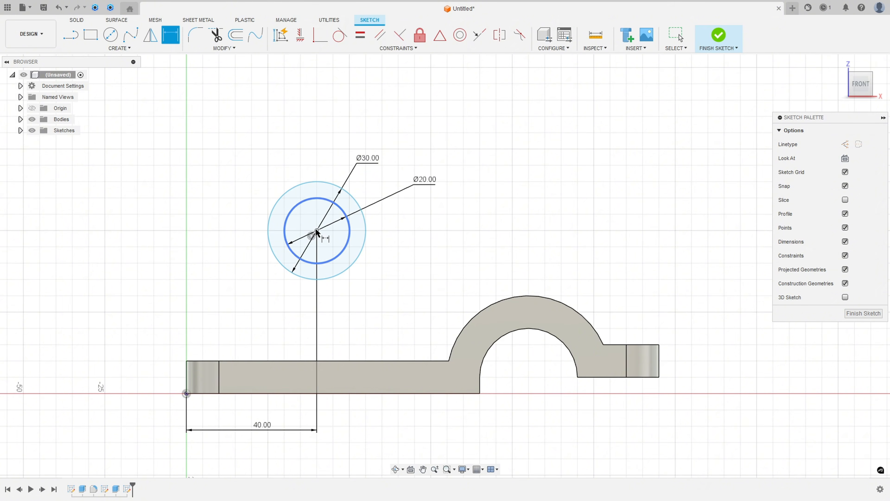
Step: Dimension the vertical distance from the origin to the circles' centre as 50 mm
left_click(315, 231)
left_click(186, 393)
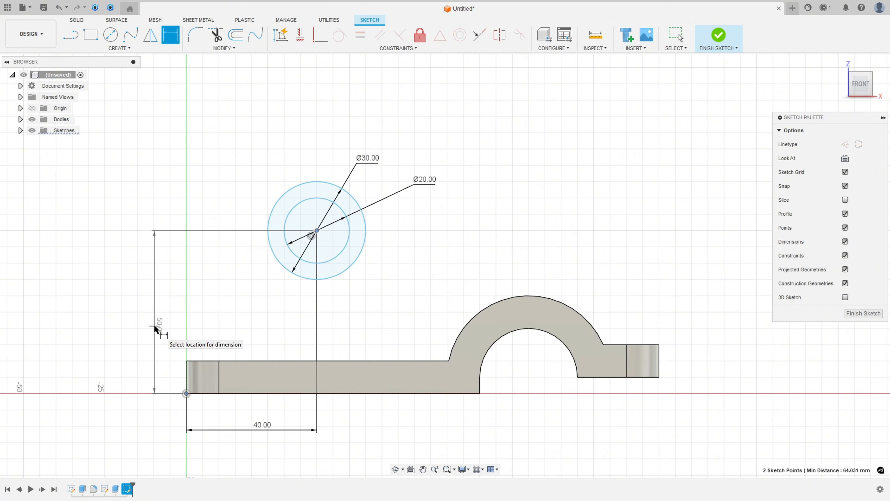
left_click(153, 324)
type("50")
key("Return")
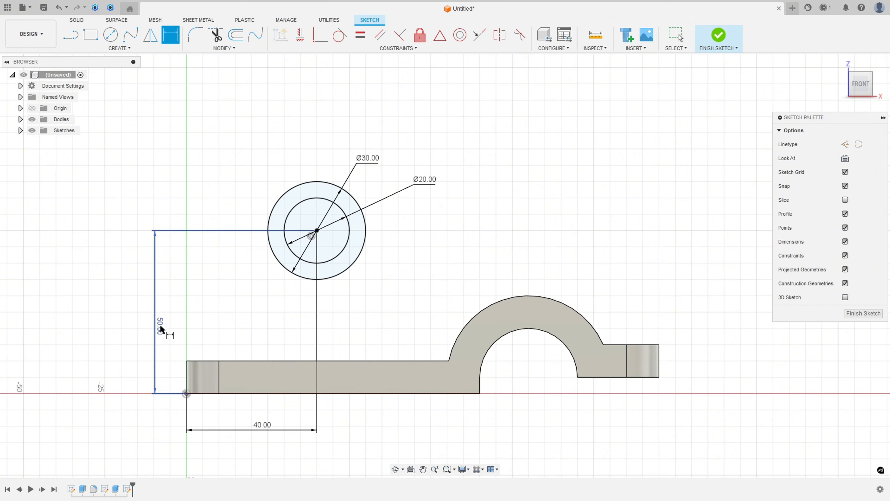
Step: Project the base body's outline, including the arch, into the active sketch
left_click(121, 48)
mouse_move(117, 191)
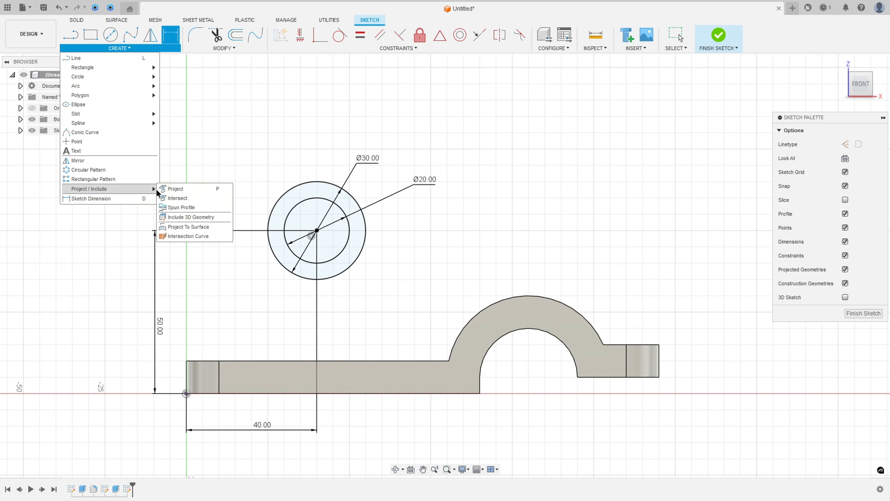
left_click(176, 191)
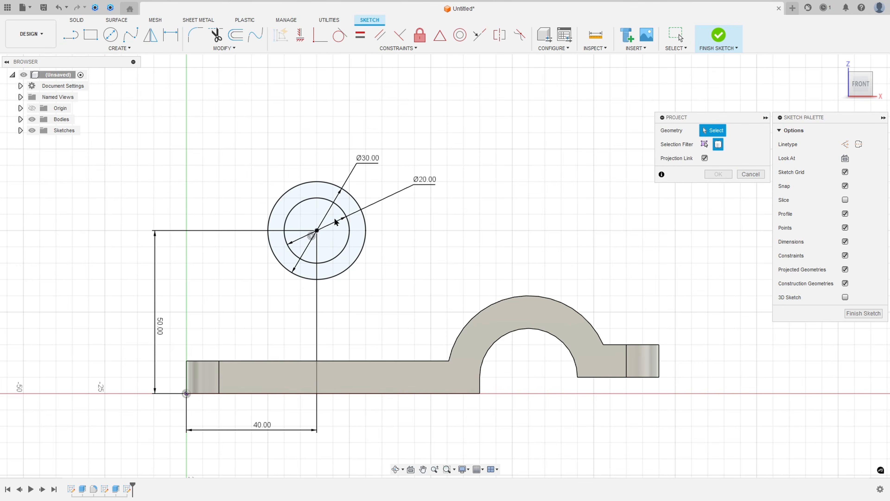
left_click(510, 316)
left_click(718, 174)
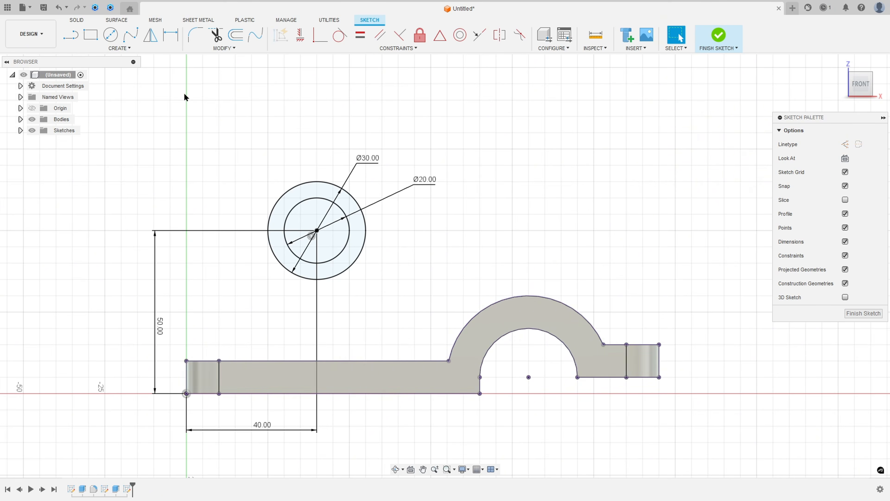
Step: Draw one line from the base's upper left corner tangent to the outer circle and another from that circle tangent to the arch's outer arc
key("l")
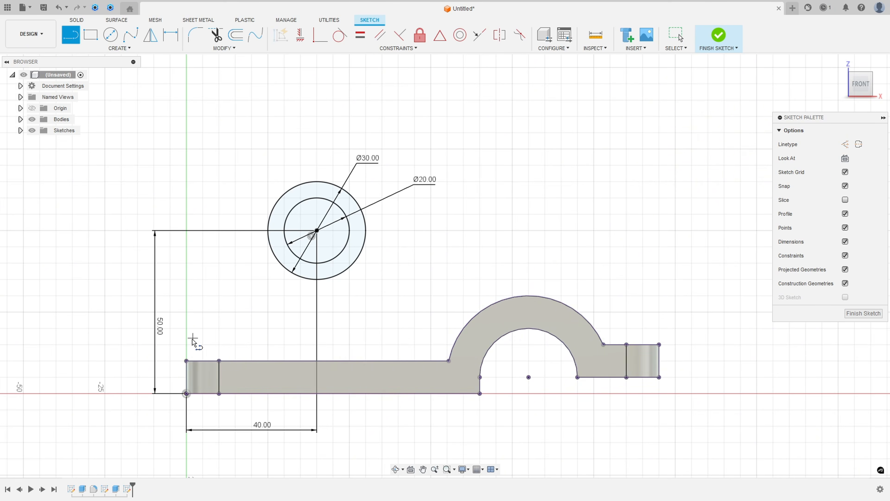
left_click(187, 361)
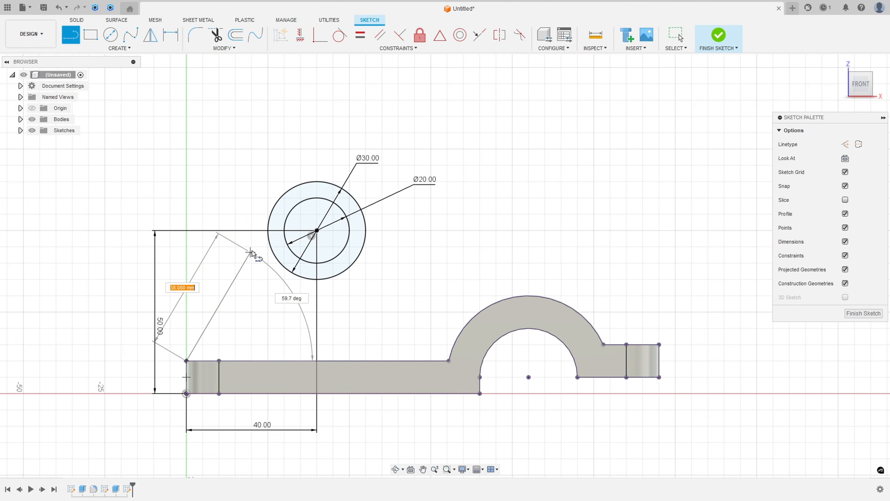
double_click(275, 208)
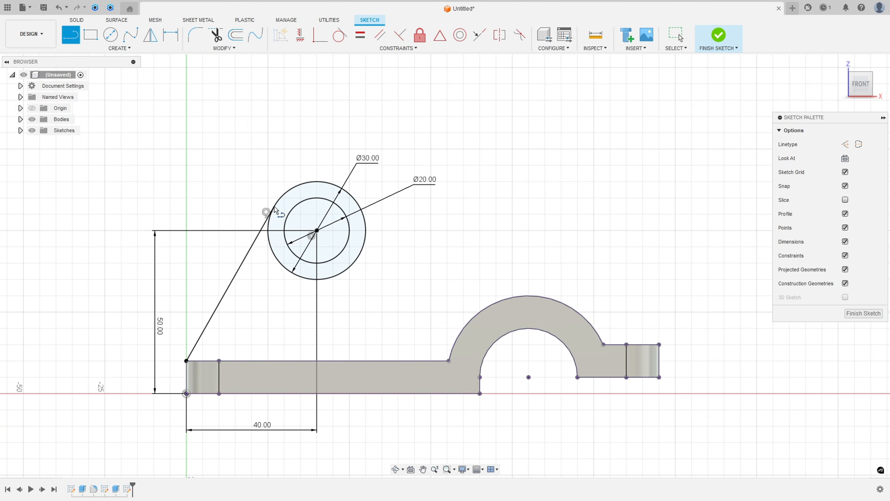
left_click(332, 186)
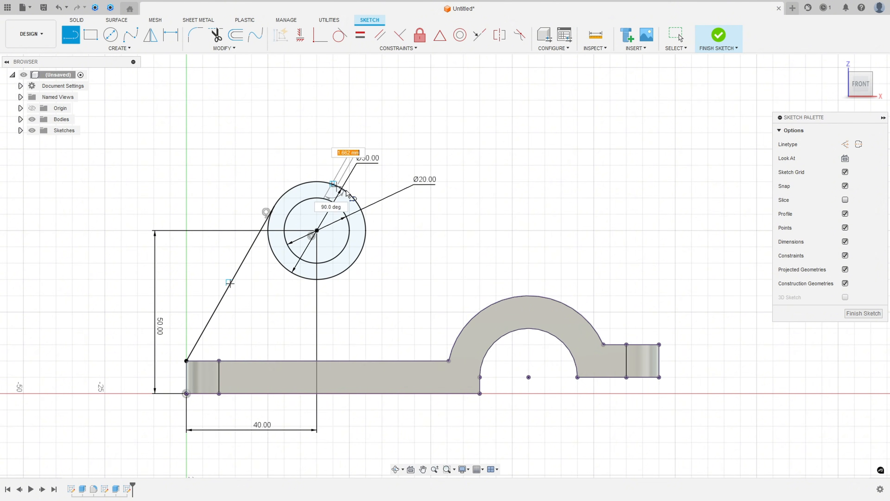
double_click(567, 305)
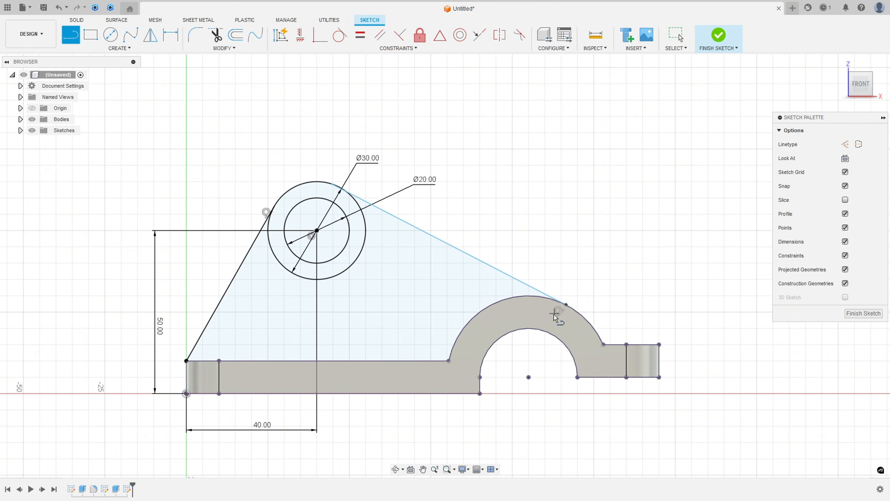
key("Escape")
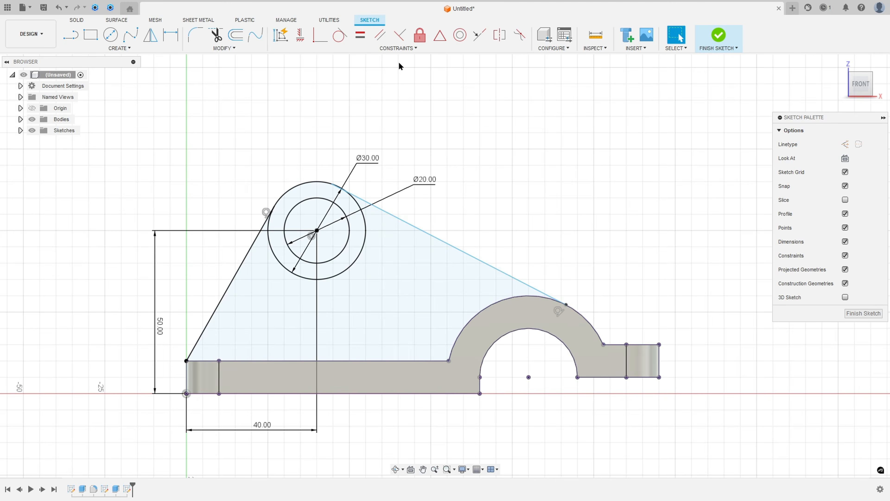
Step: Make the right slanted line tangent to the 30 mm circle and finish the sketch
left_click(339, 35)
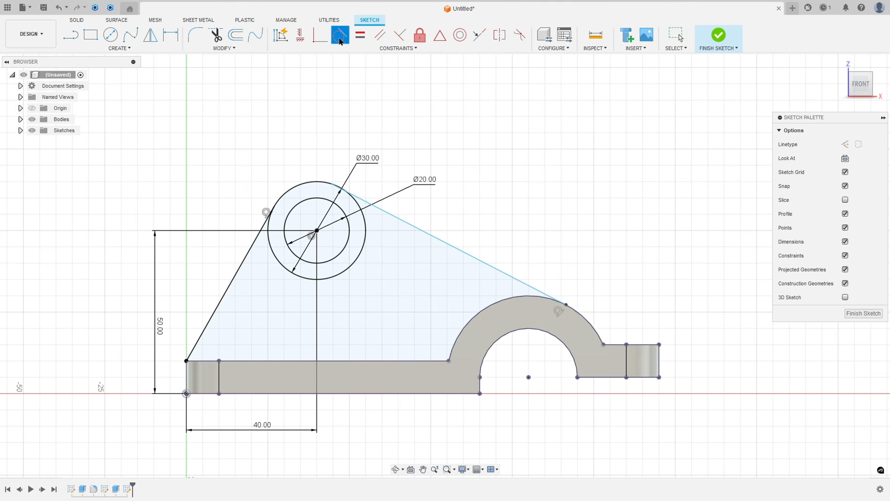
left_click(370, 208)
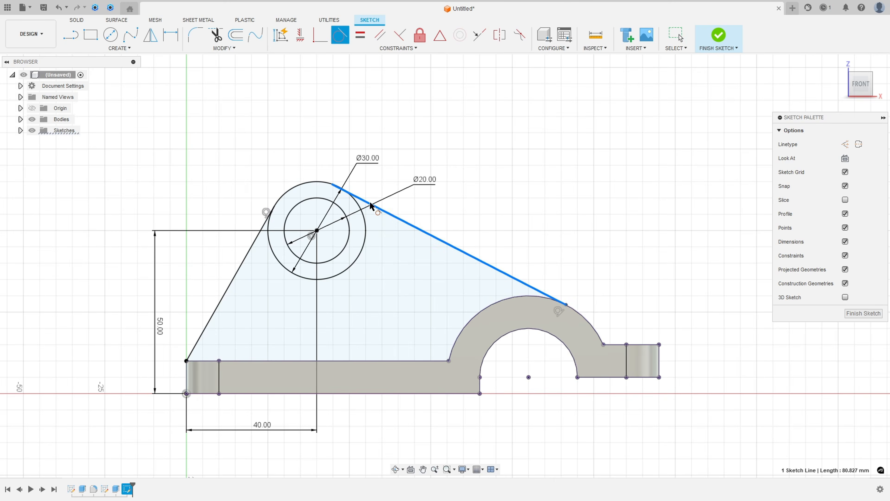
left_click(322, 184)
key("Escape")
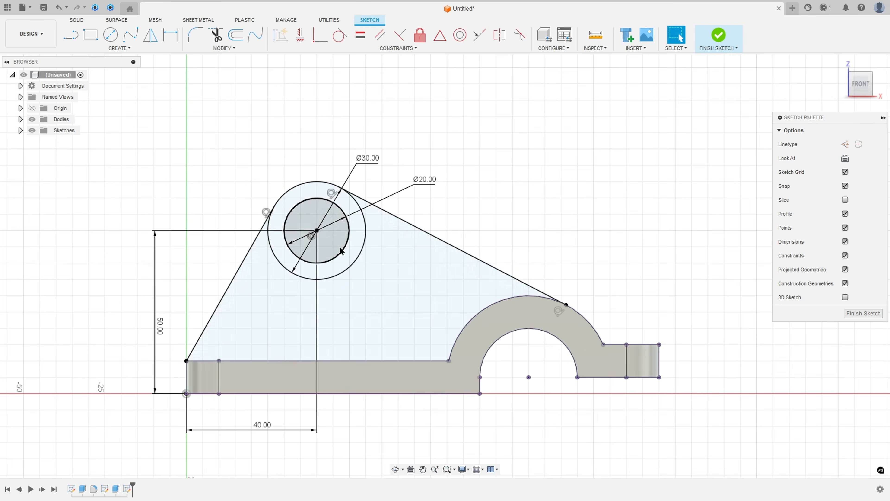
left_click(715, 36)
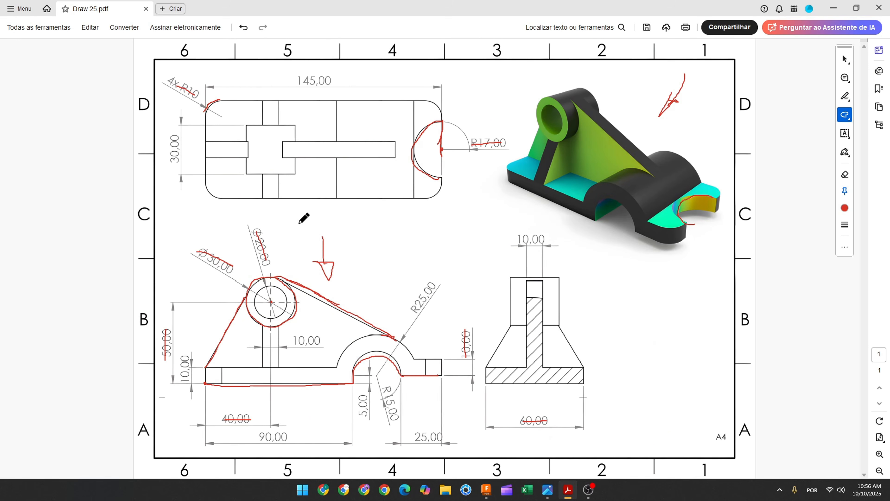
Step: In the Draw 25 PDF, trace the boss ring in the front view and strike through the 30.00 boss length in the top view
mouse_move(289, 294)
left_mouse_down()
mouse_move(264, 282)
mouse_move(257, 321)
left_mouse_up()
left_click_drag(174, 135, 178, 173)
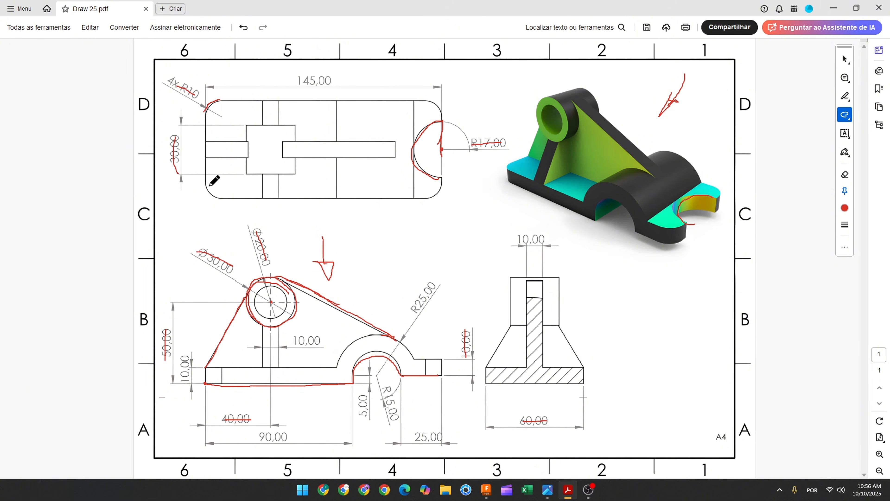
Step: In Fusion, extrude the ring between the two circles symmetrically to a whole length of 30 mm as a new body
key("alt+Tab")
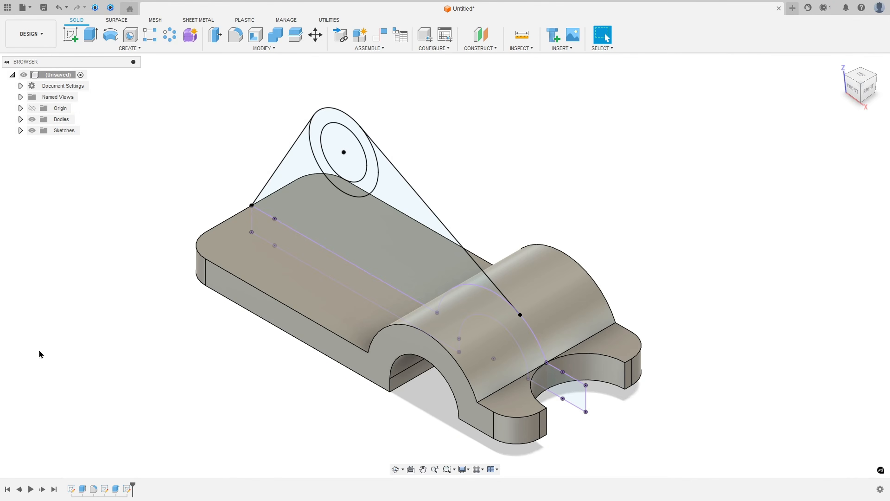
left_click(90, 35)
left_click(333, 117)
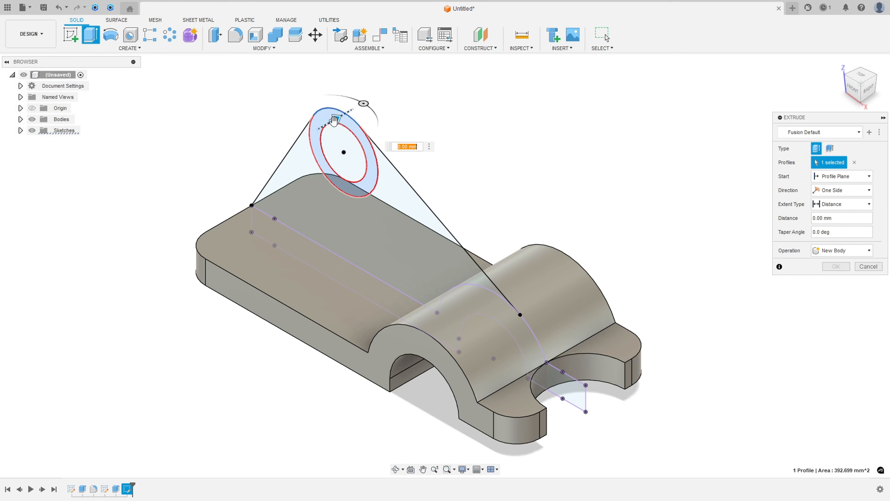
left_click(834, 190)
left_click(833, 224)
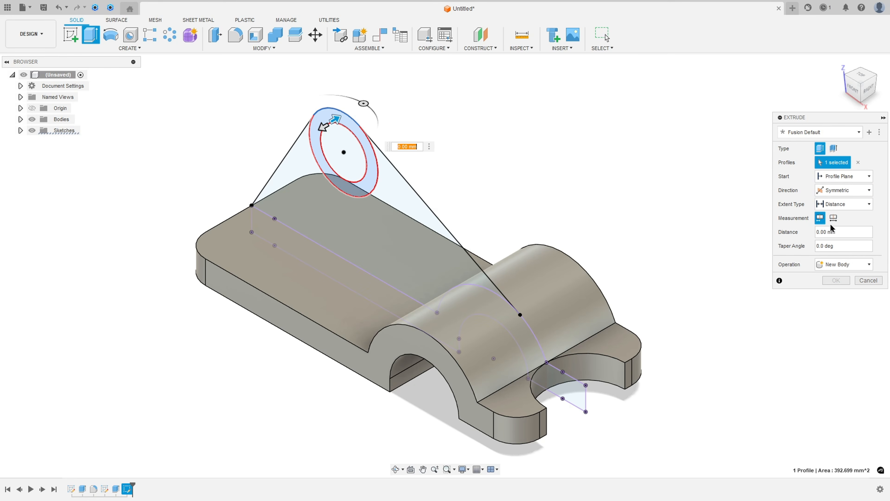
left_click(833, 218)
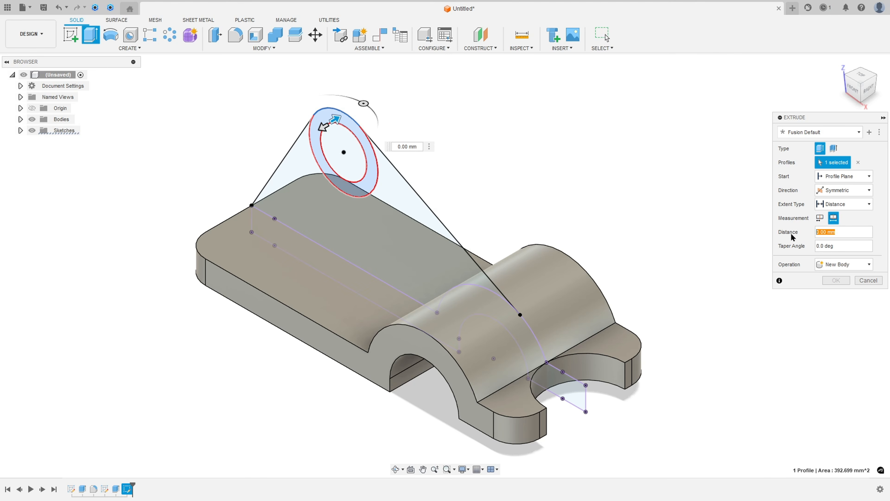
type("30")
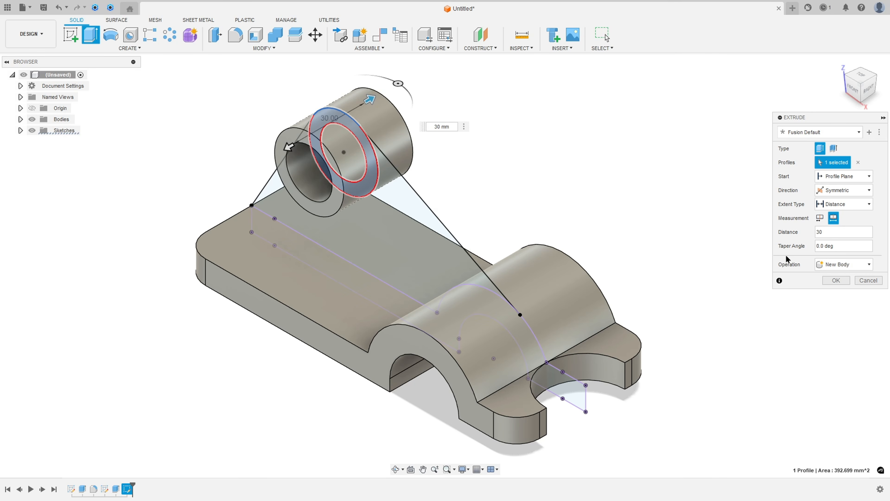
left_click(836, 283)
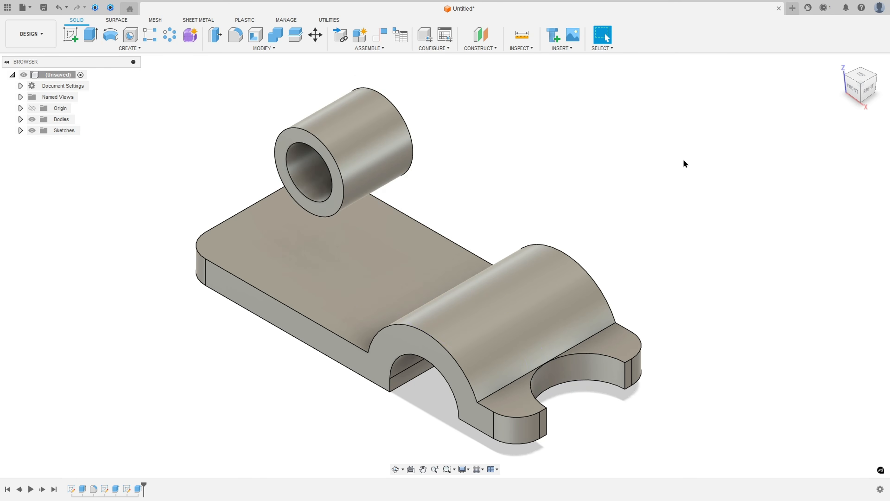
Step: Show Sketch3 again and start an Extrude for its rib profile
left_click(19, 130)
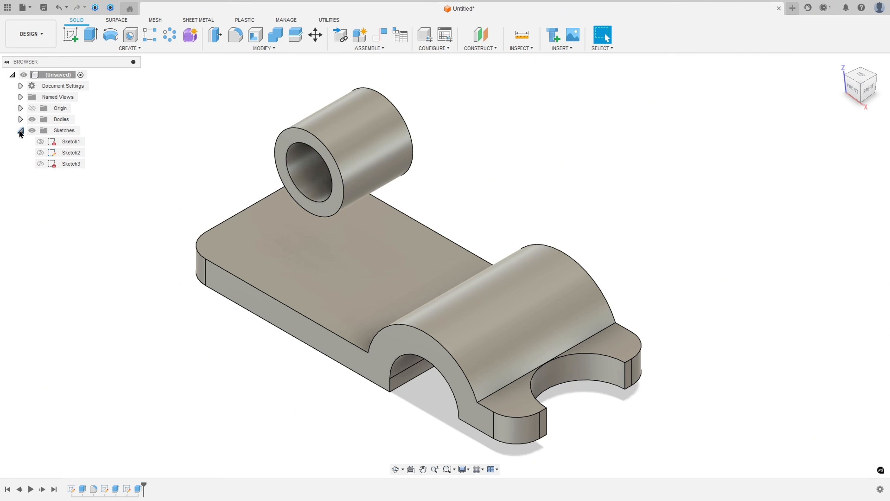
left_click(41, 164)
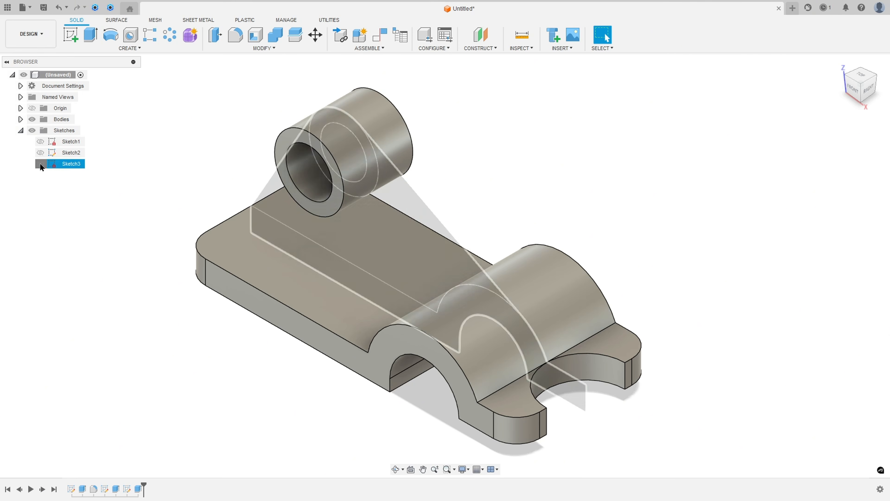
left_click(90, 35)
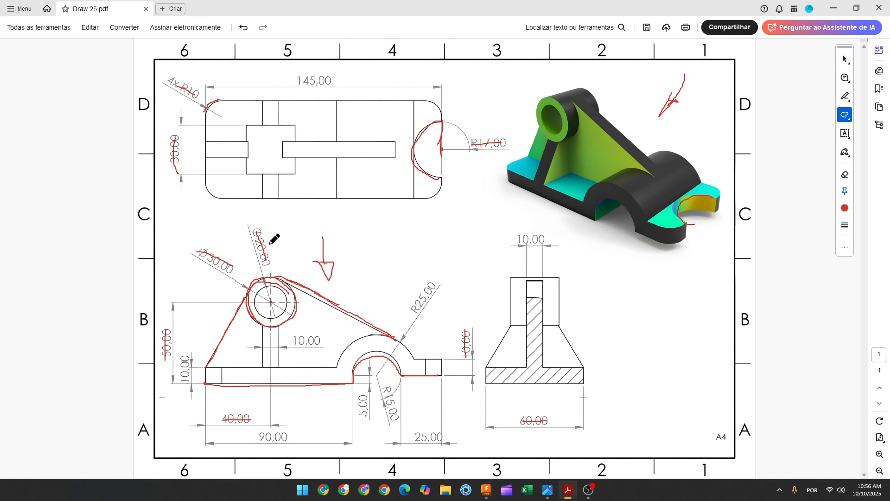
Step: In the Draw 25 PDF, mark both rib faces on the 3D view and strike through the 10.00 rib thickness in the side view
left_click_drag(583, 144, 602, 153)
left_click_drag(536, 148, 544, 144)
left_click_drag(518, 240, 550, 232)
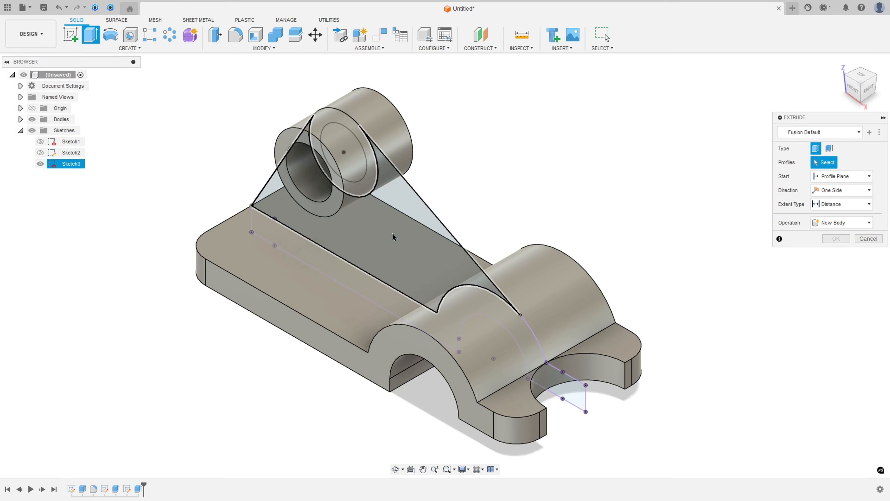
Step: In Fusion, extrude the rib profile symmetrically to a whole length of 10 mm with the Join operation, and hide Sketch3
left_click(393, 237)
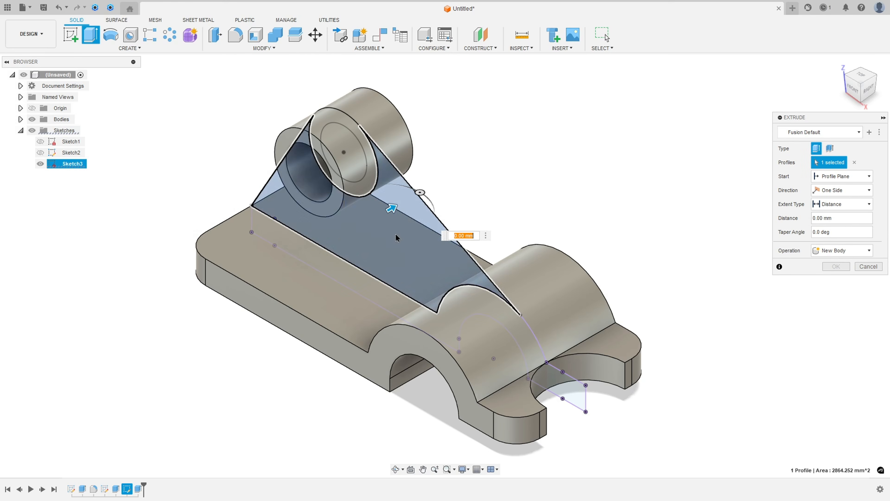
left_click(836, 205)
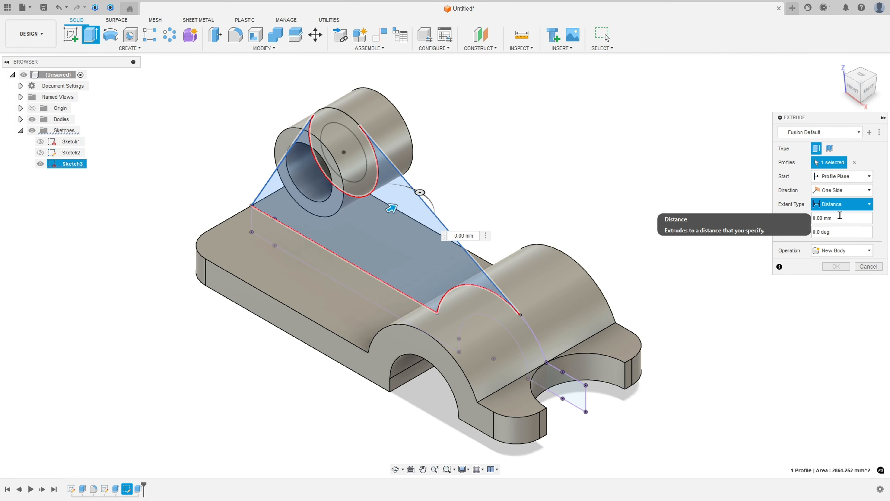
left_click(832, 216)
left_click(841, 190)
left_click(835, 221)
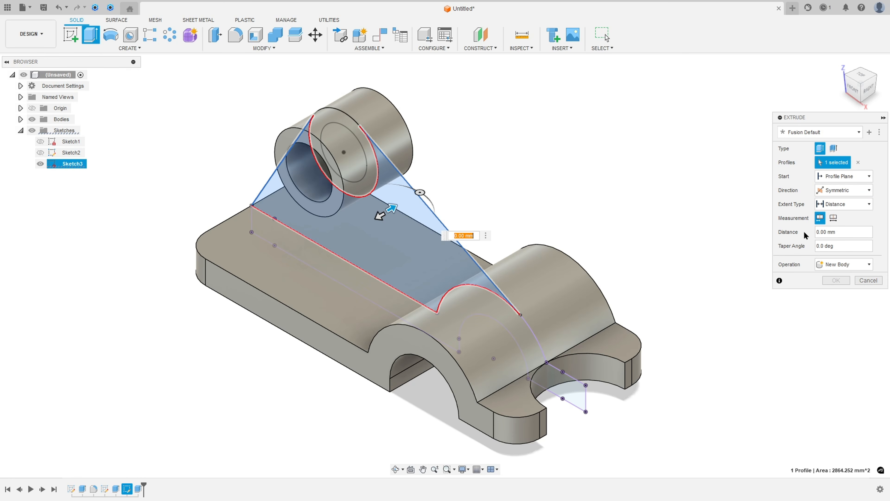
left_click(834, 218)
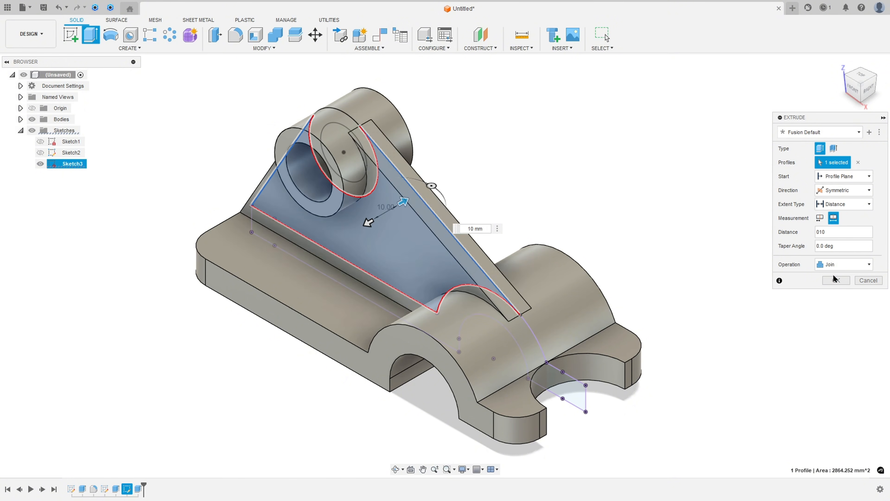
left_click(837, 281)
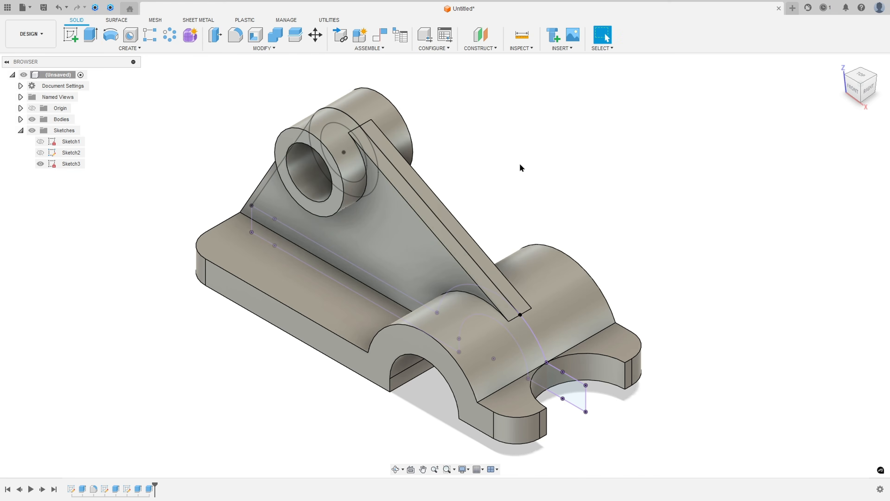
left_click(41, 163)
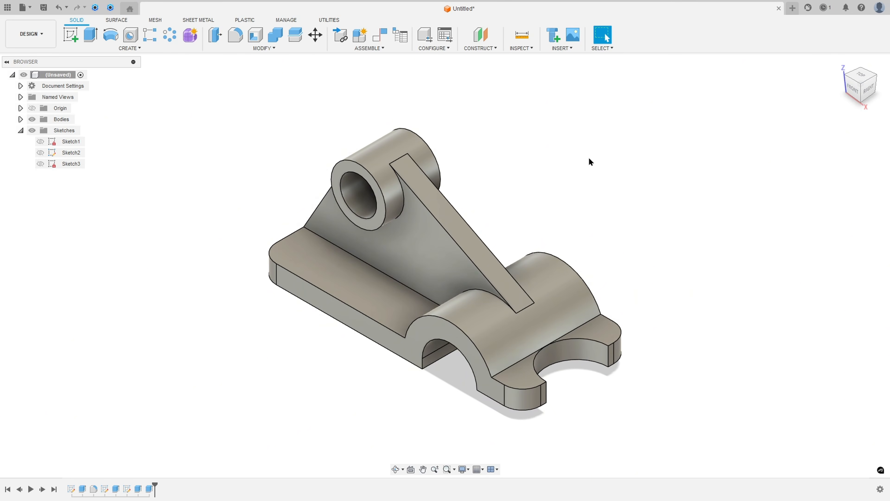
Step: In the Draw 25 PDF, mark the cross rib in the 3D, front and top views, strike through its 10.00 width and trace its centreline
key("alt+Tab")
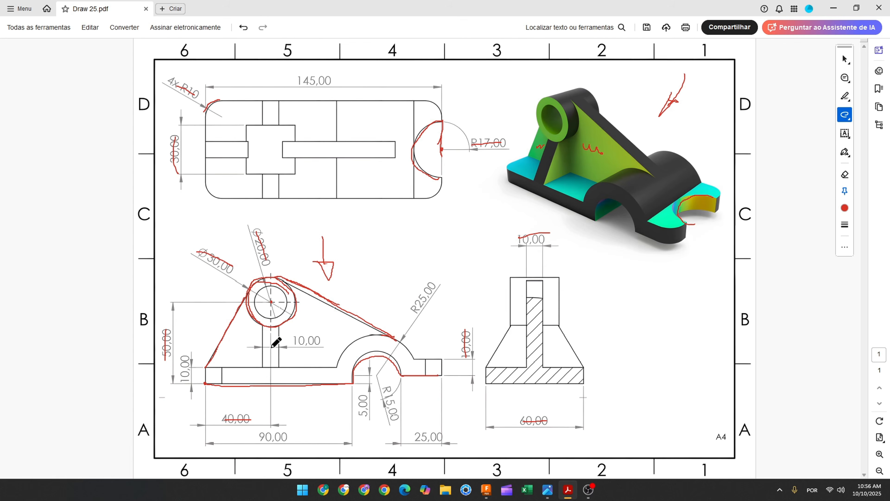
mouse_move(556, 143)
left_mouse_down()
mouse_move(539, 171)
mouse_move(549, 154)
left_mouse_up()
left_click_drag(266, 342, 268, 347)
left_click_drag(271, 182, 273, 188)
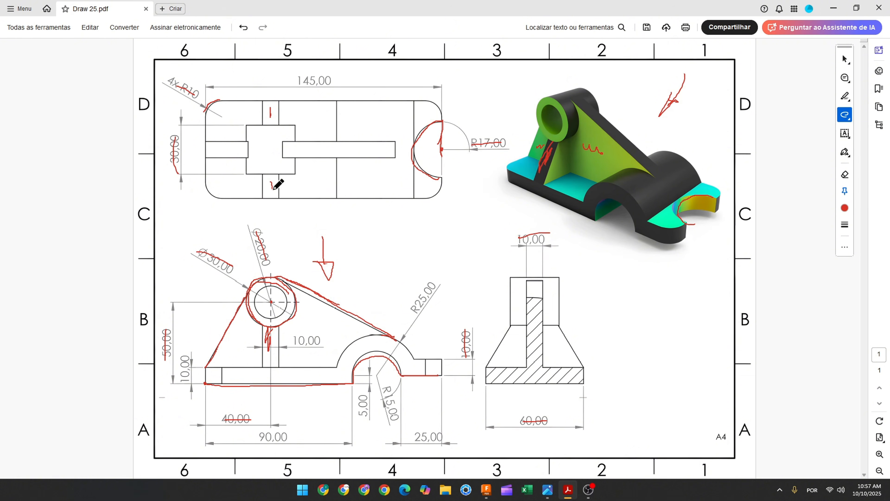
mouse_move(294, 339)
left_mouse_down()
mouse_move(309, 340)
mouse_move(270, 356)
mouse_move(270, 368)
left_mouse_up()
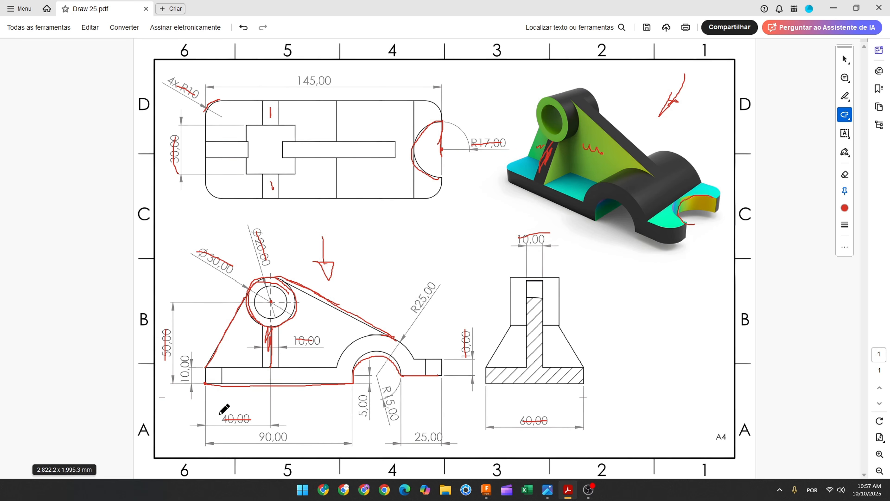
Step: Strike through the 40.00 dimension in the Draw 25 PDF, and in Fusion construct a plane offset 40 mm from the YZ plane
left_click_drag(219, 419, 251, 419)
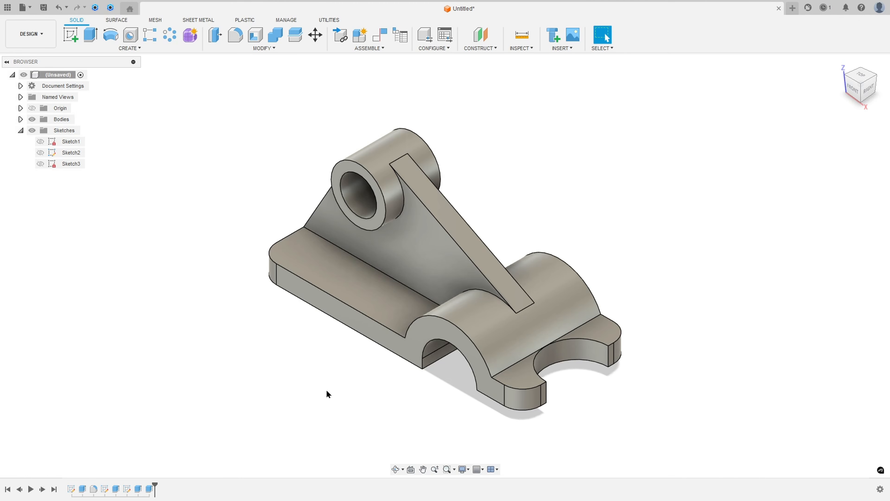
left_click(485, 48)
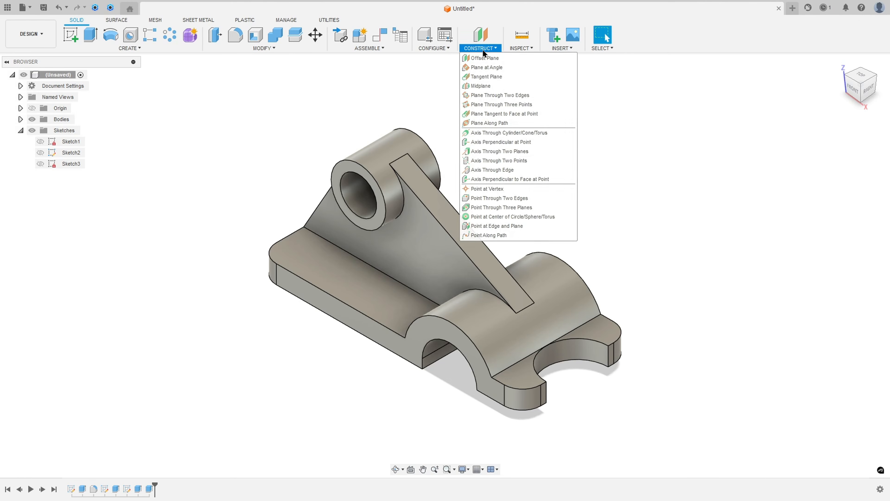
left_click(493, 60)
middle_click_drag(286, 175, 496, 184, "shift")
left_click(258, 332)
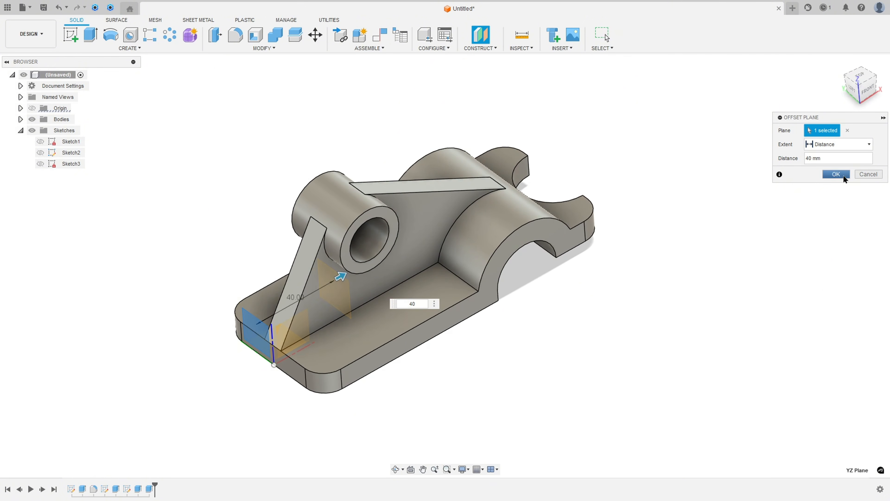
left_click(836, 174)
Step: Start a sketch on the 40 mm offset plane and project the bracket body's outline into it
middle_click_drag(646, 196, 116, 126, "shift")
left_click(70, 34)
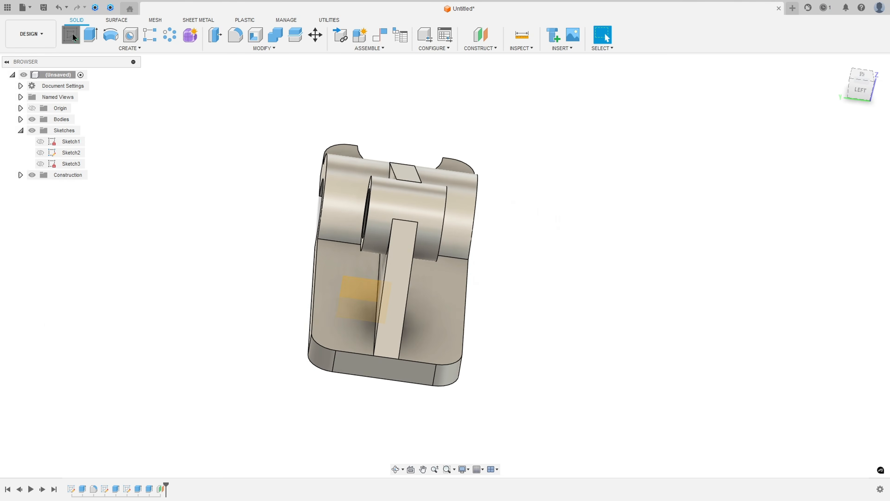
left_click(359, 289)
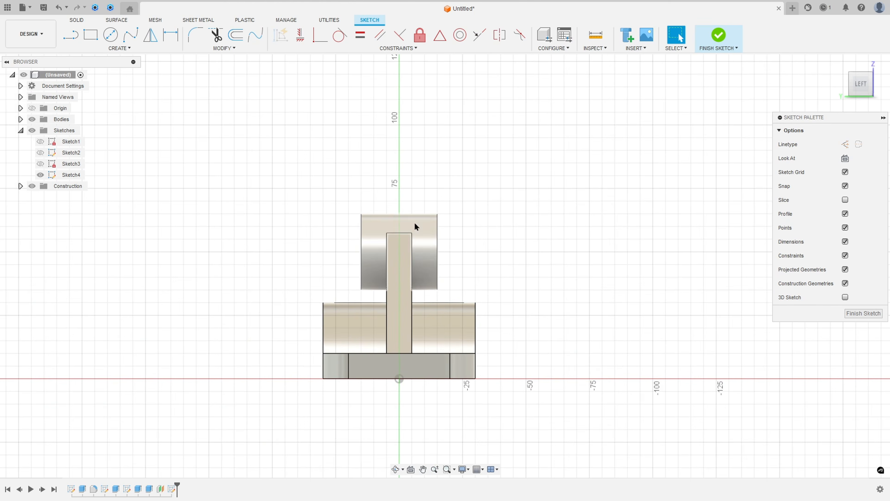
left_click(120, 48)
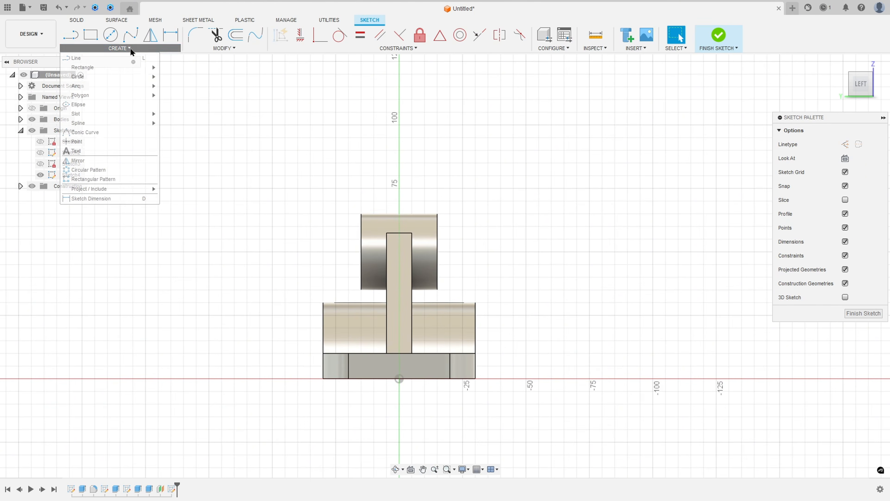
mouse_move(123, 190)
left_click(175, 189)
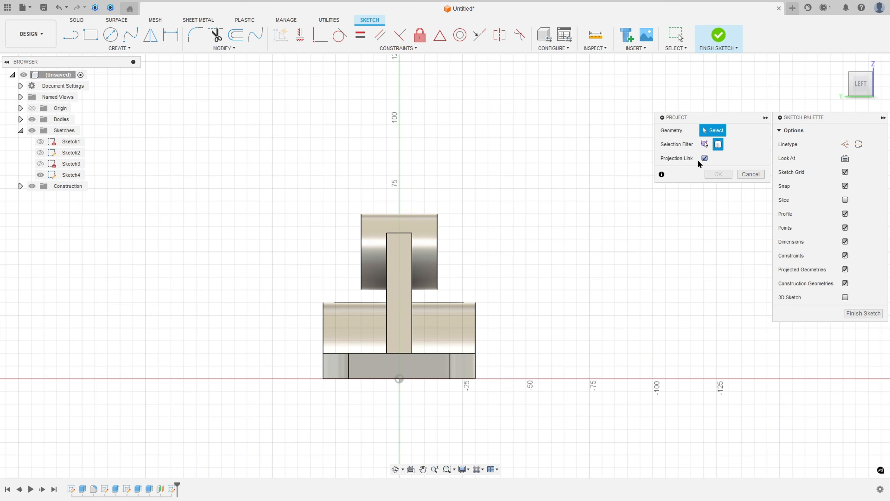
left_click(408, 245)
left_click(719, 174)
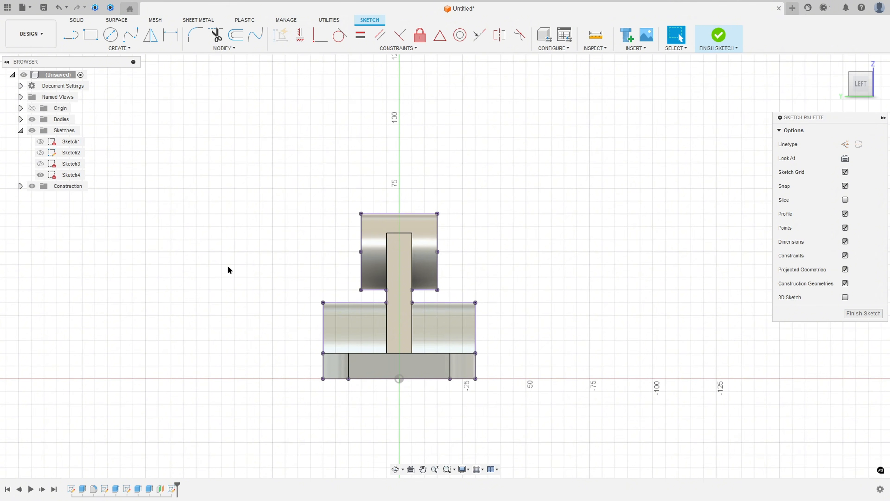
Step: Sketch a slanted line from the base's upper outer corner to the boss's lower outer corner and finish the sketch
left_click(70, 35)
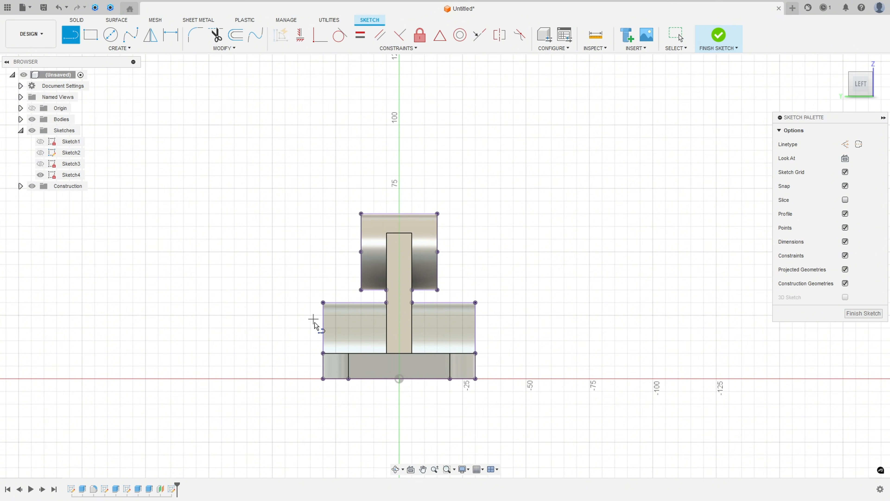
left_click(324, 353)
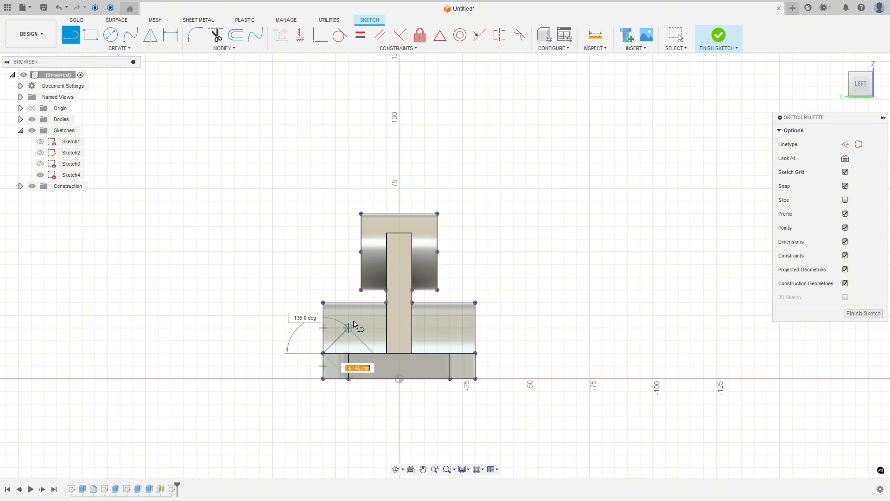
left_click(361, 289)
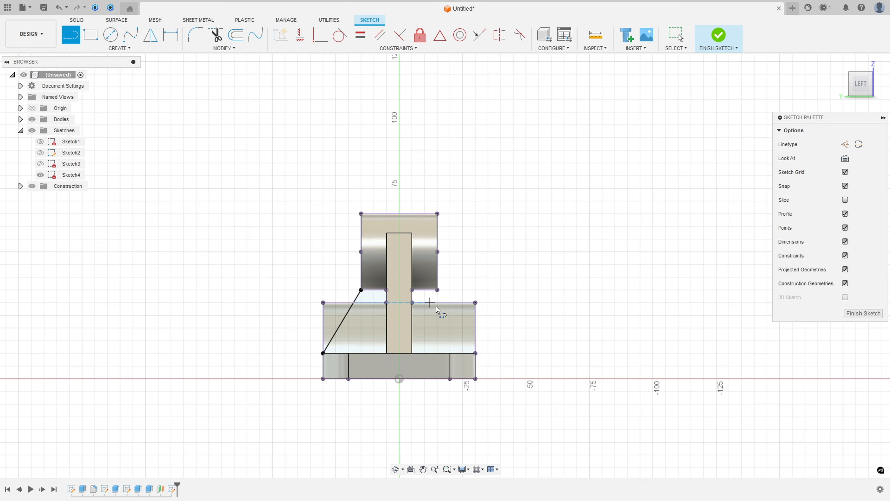
key("Escape")
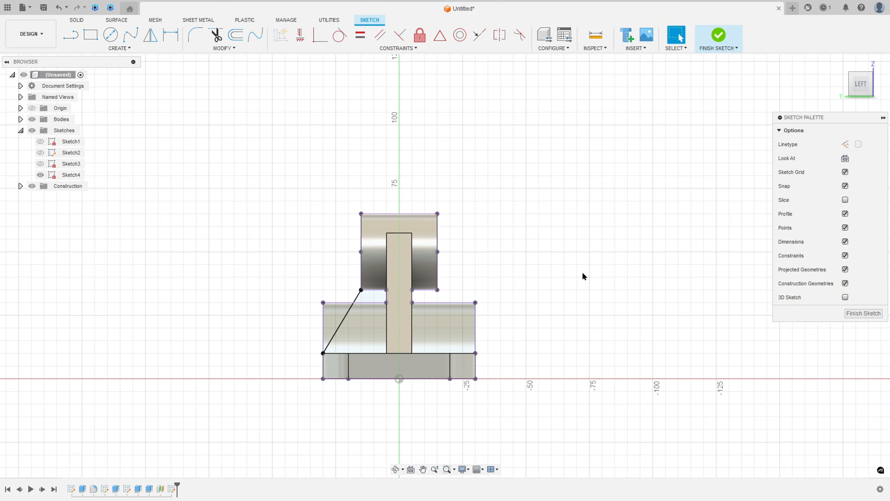
left_click(718, 36)
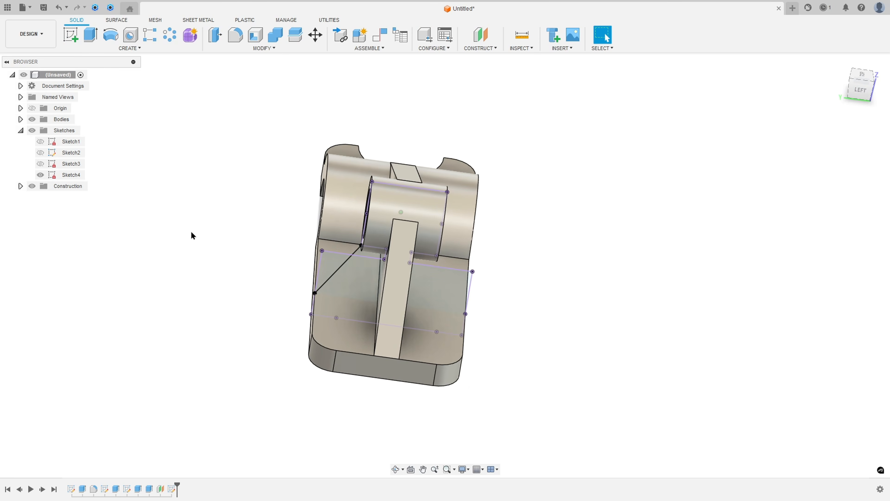
Step: Create a 10 mm thick symmetric Rib from the slanted sketch line with the To Next extent
left_click(133, 49)
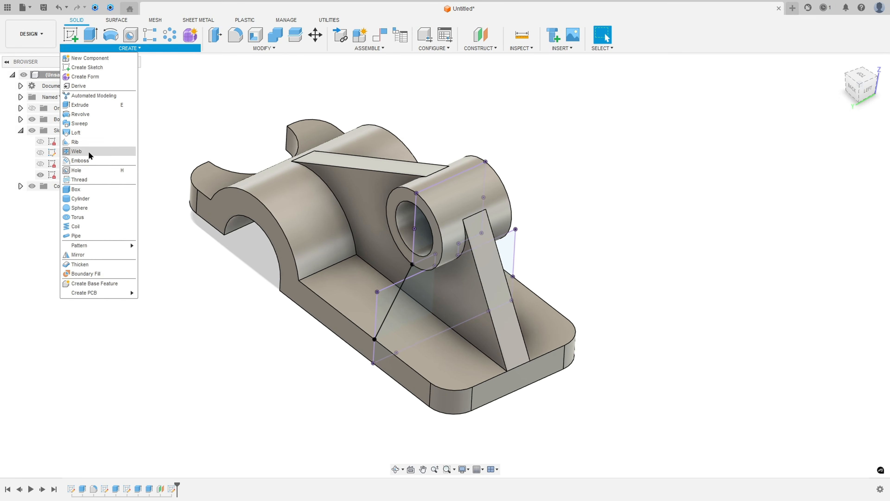
left_click(85, 141)
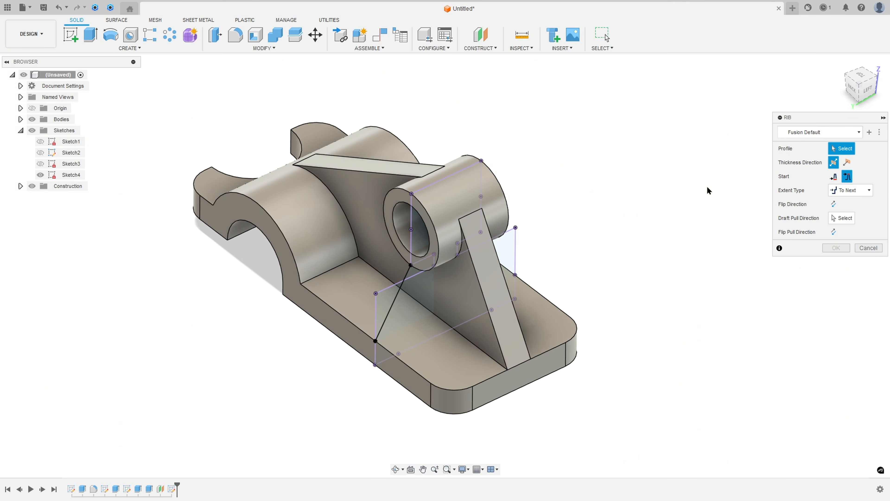
left_click(398, 299)
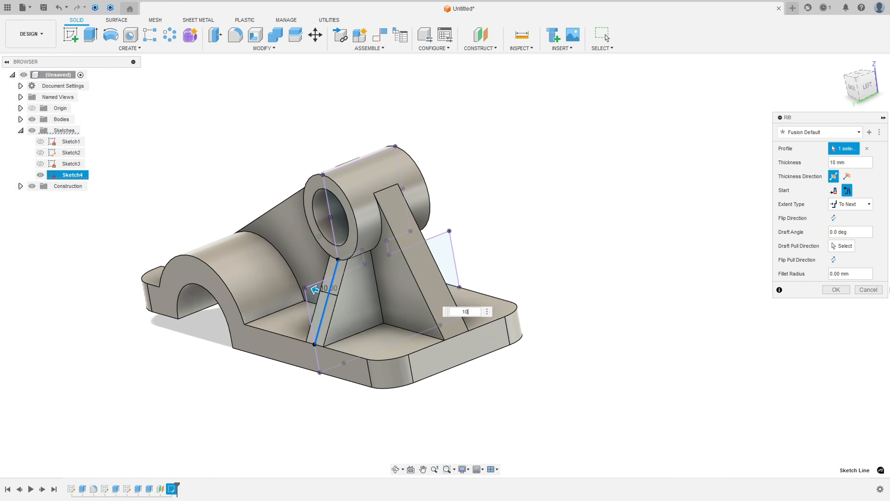
left_click(836, 290)
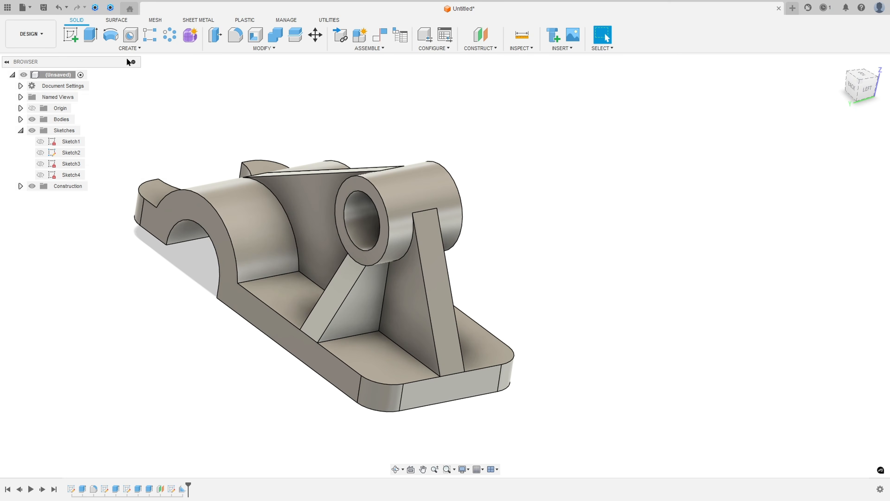
Step: Mirror the cross rib feature about the XZ origin plane, hiding the bodies temporarily to select that plane
left_click(136, 50)
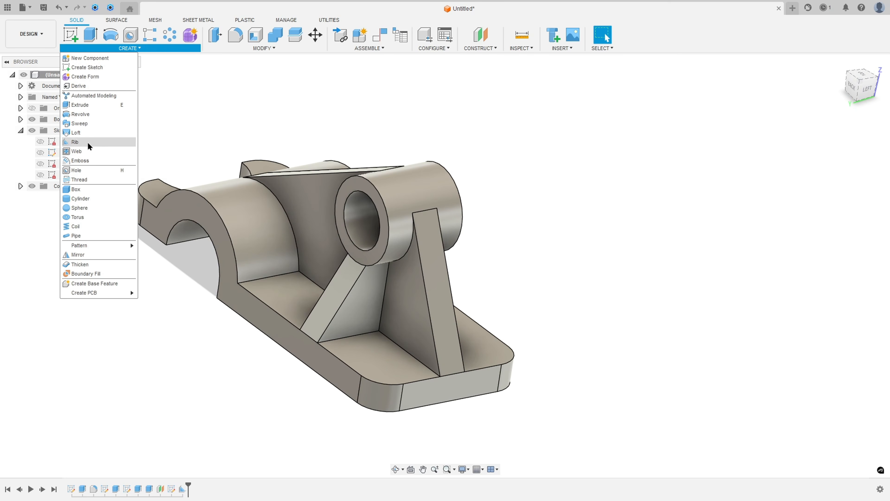
left_click(85, 255)
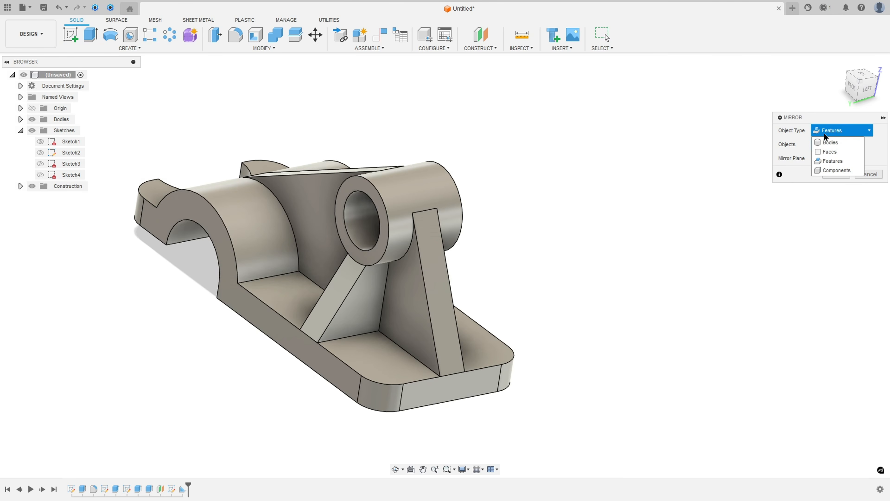
left_click(830, 161)
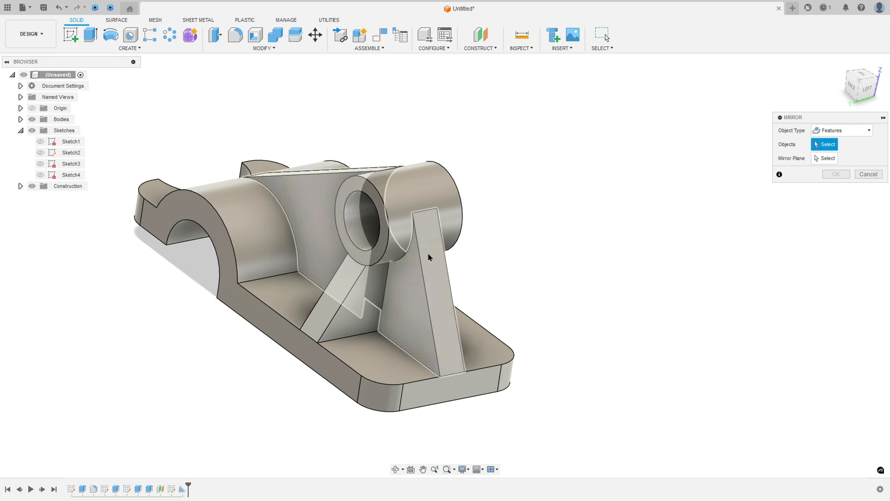
left_click(347, 288)
middle_click_drag(546, 270, 731, 212, "shift")
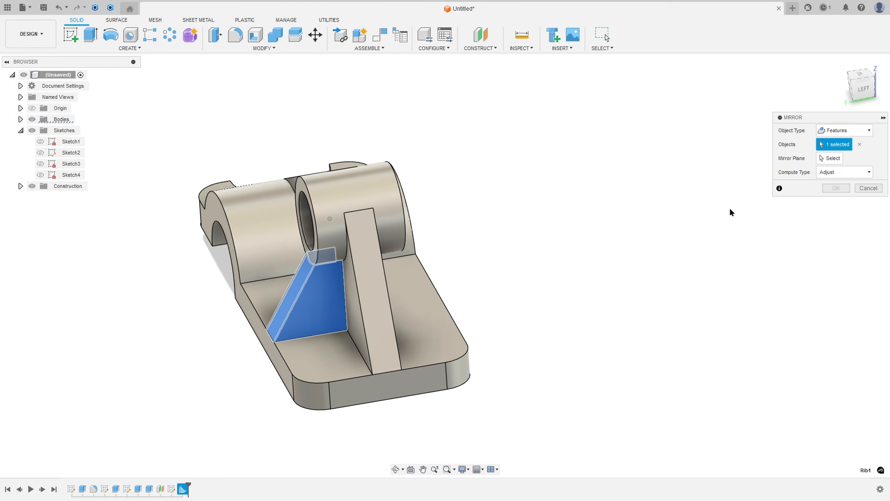
middle_click_drag(660, 224, 158, 278, "shift")
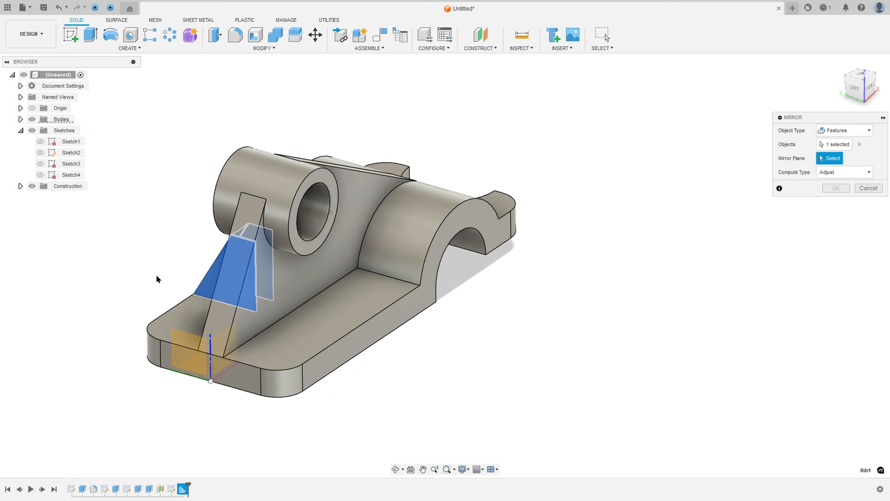
left_click(32, 119)
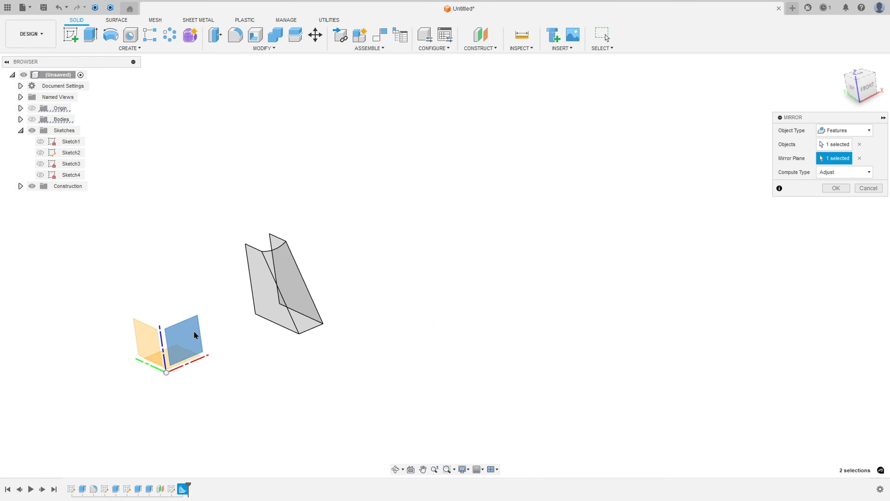
left_click(32, 119)
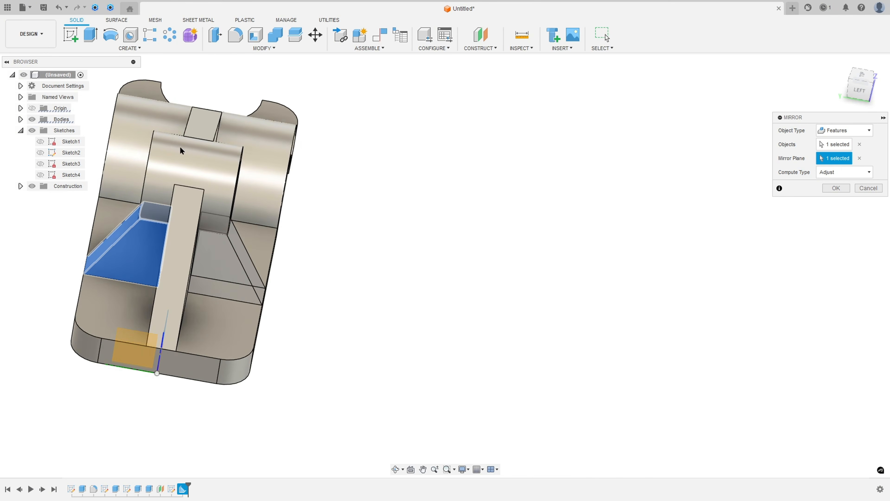
middle_click_drag(522, 195, 770, 212, "shift")
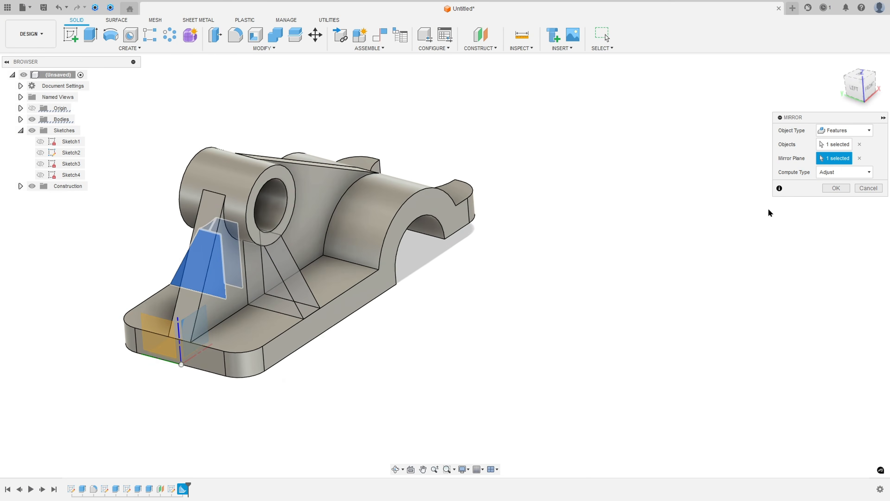
left_click(832, 189)
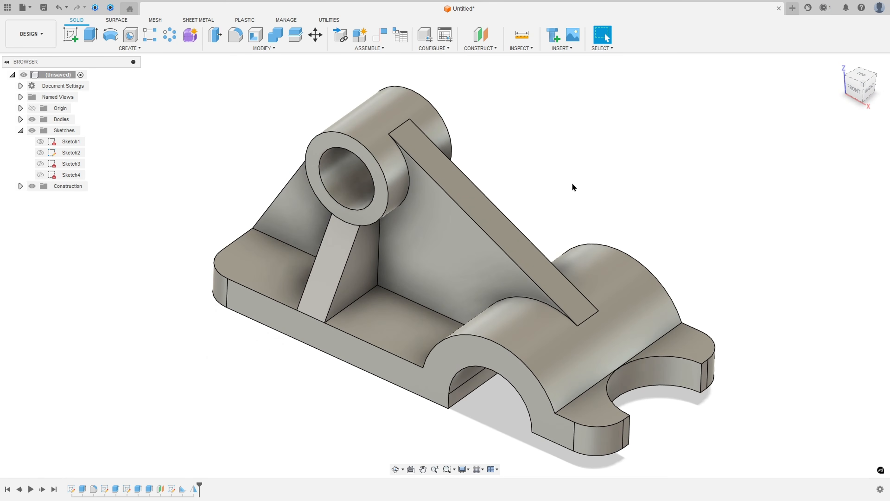
Step: Apply Paint - Enamel Glossy (Green) in RGB 0, 255, 8 to the rib side faces and flat base faces, and dark paint to the rest
key("a")
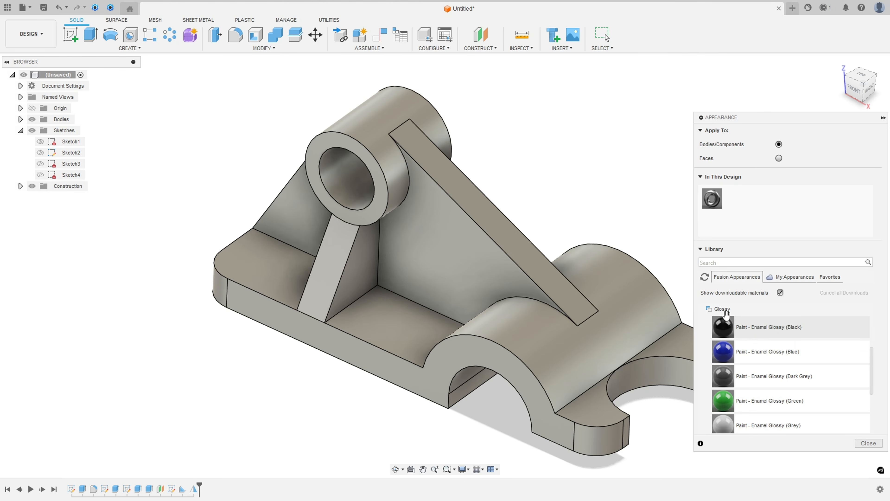
scroll(725, 321, "up", 3)
scroll(729, 332, "down", 5)
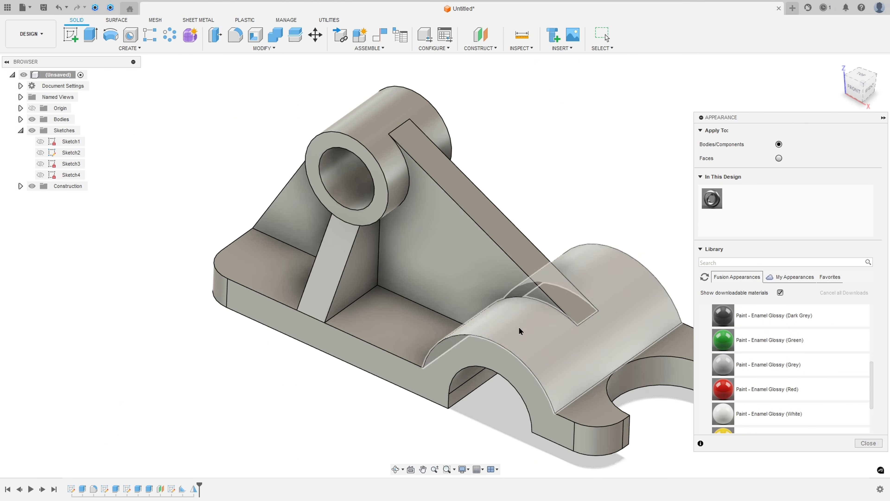
left_click(397, 338)
left_click(445, 259, "ctrl")
left_click(597, 414, "ctrl")
middle_click_drag(237, 240, 467, 338, "shift")
left_click(467, 338, "ctrl")
middle_click_drag(339, 191, 342, 233, "shift")
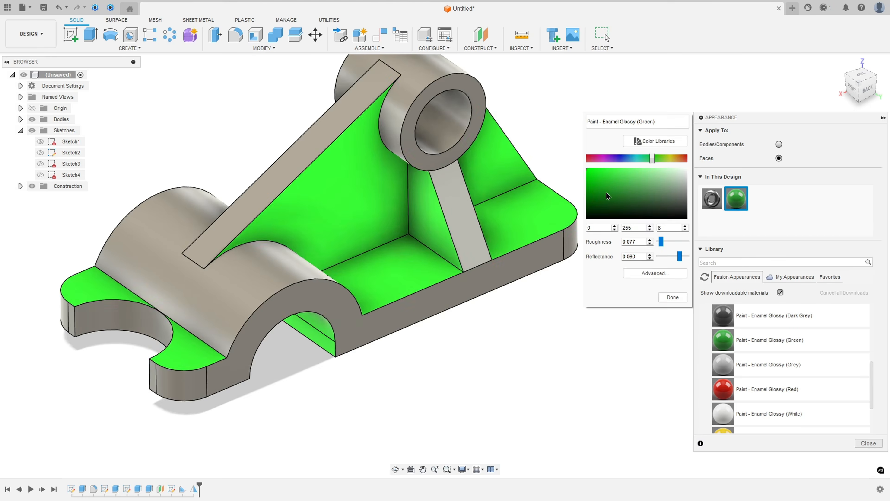
left_click(461, 252)
scroll(593, 125, "right", 10, "shift")
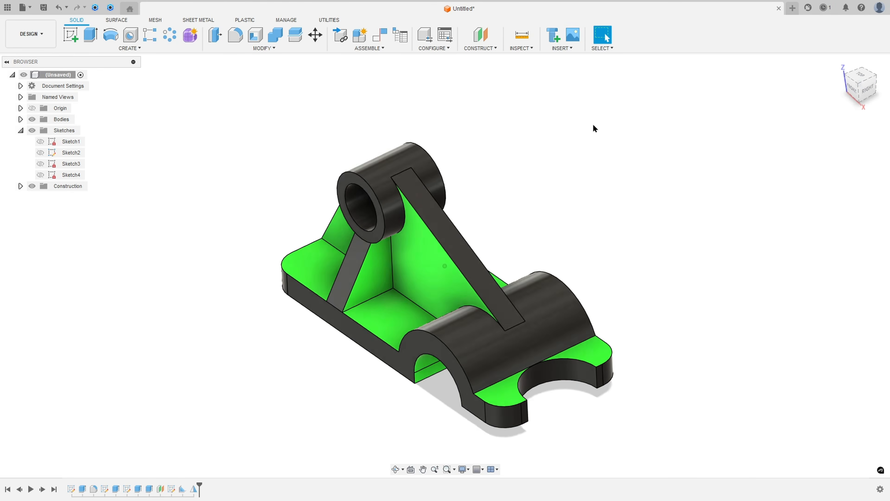
scroll(594, 125, "right", 10, "shift")
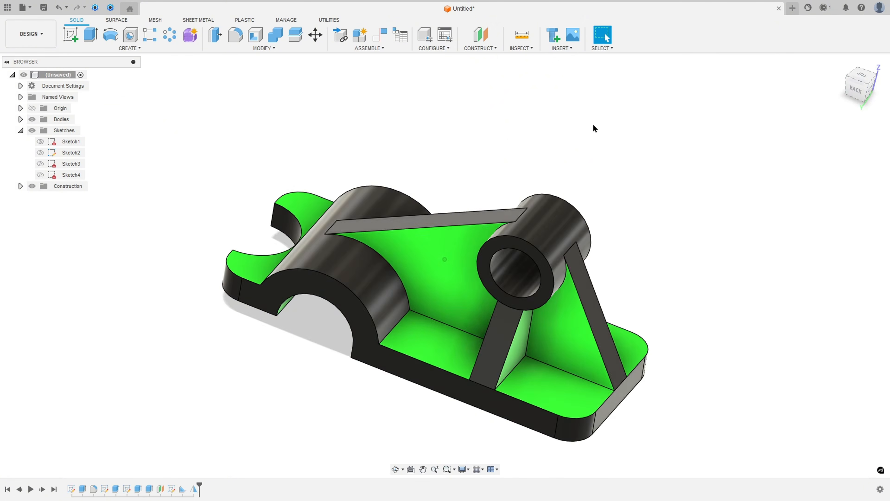
scroll(593, 126, "right", 10, "shift")
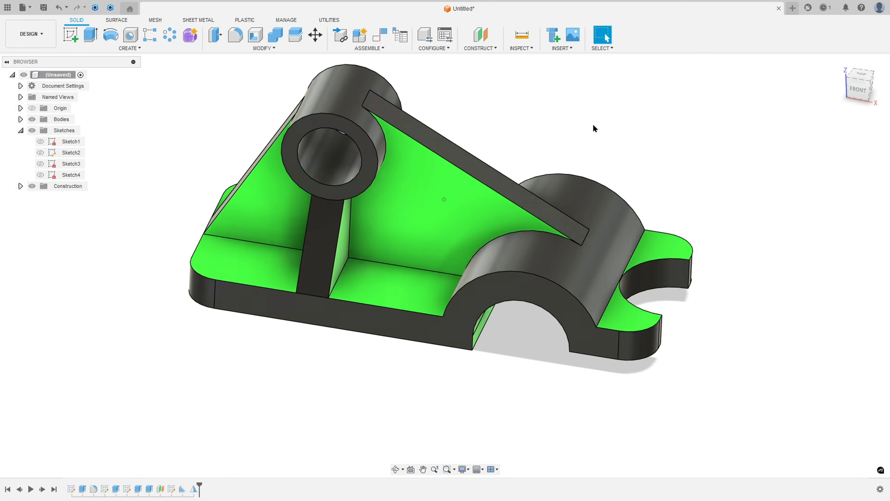
scroll(594, 125, "right", 2, "shift")
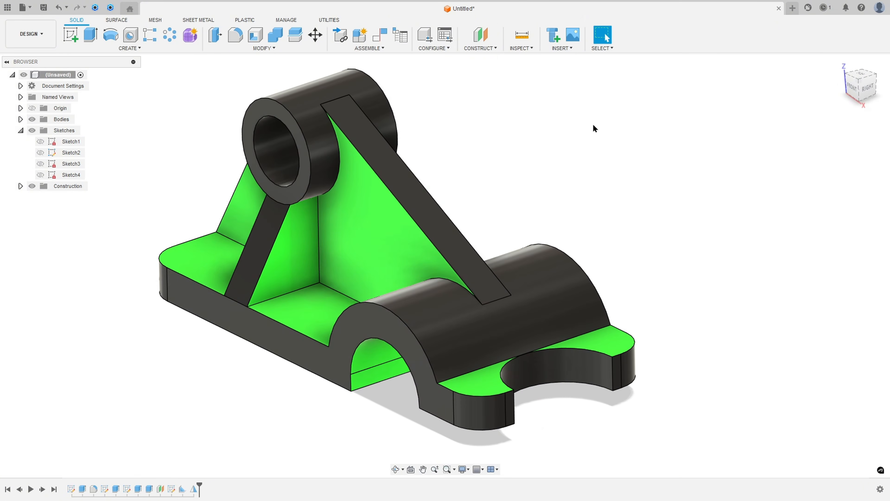